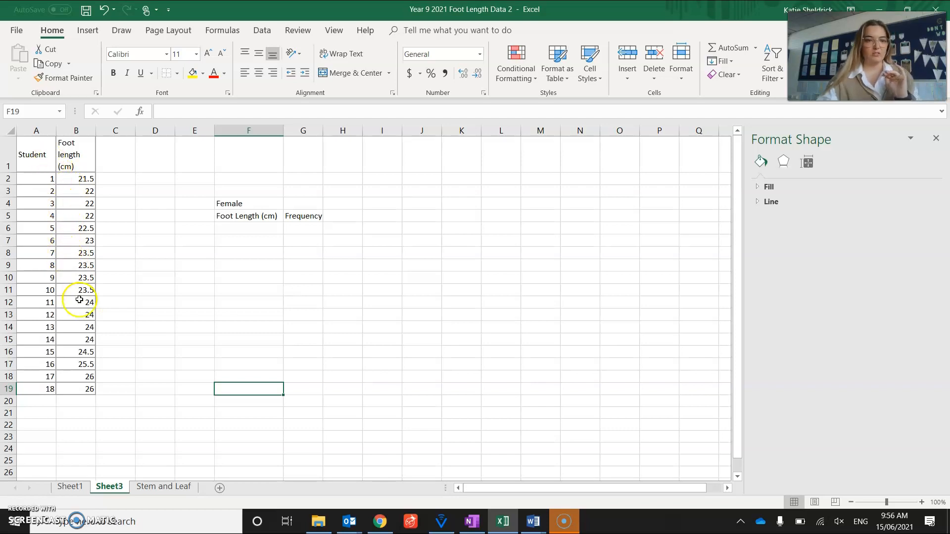
Step: Rename the Sheet3 worksheet as Histogram
right_click(112, 487)
left_click(153, 372)
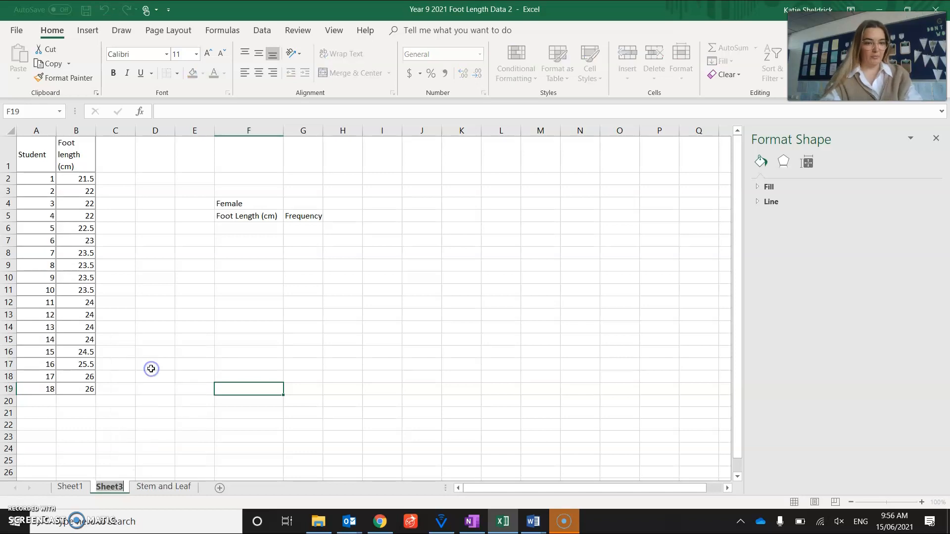
type("Histogram")
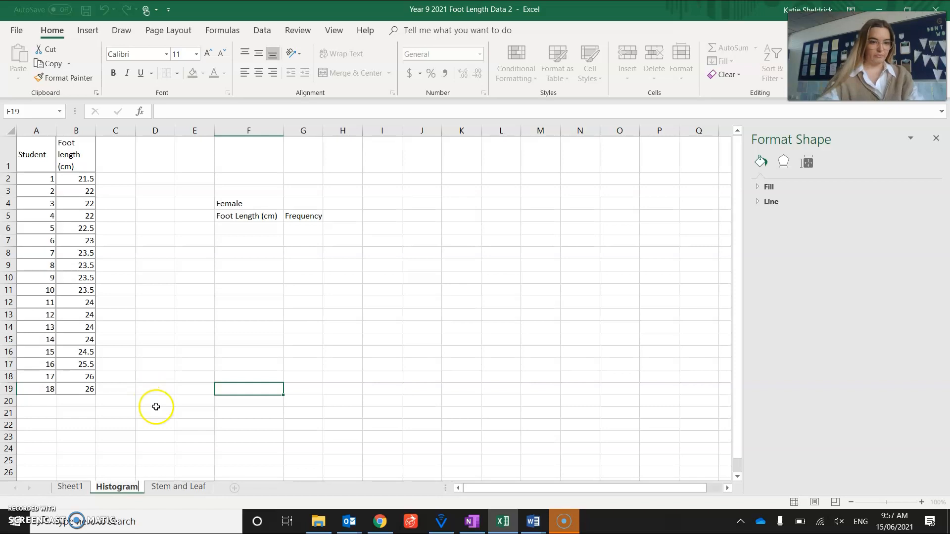
left_click(256, 339)
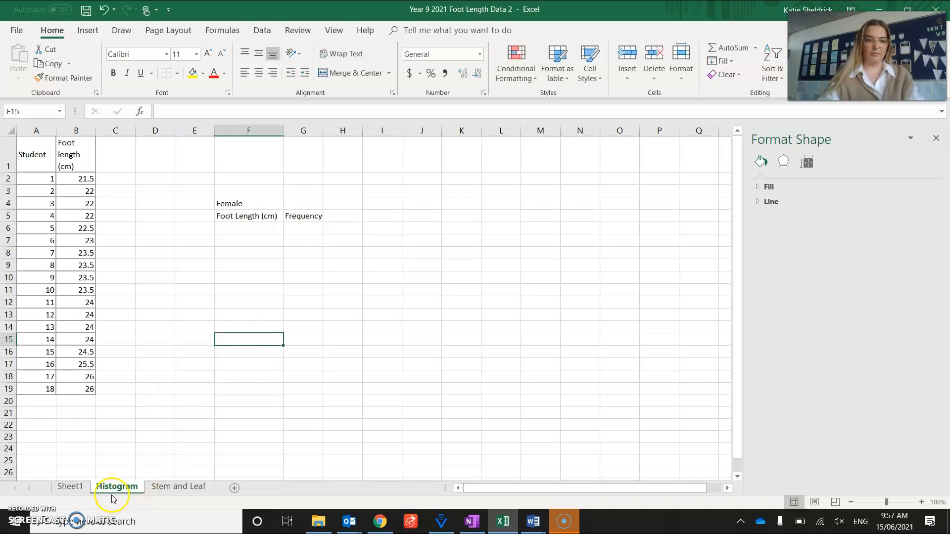
left_click(176, 489)
left_click(128, 488)
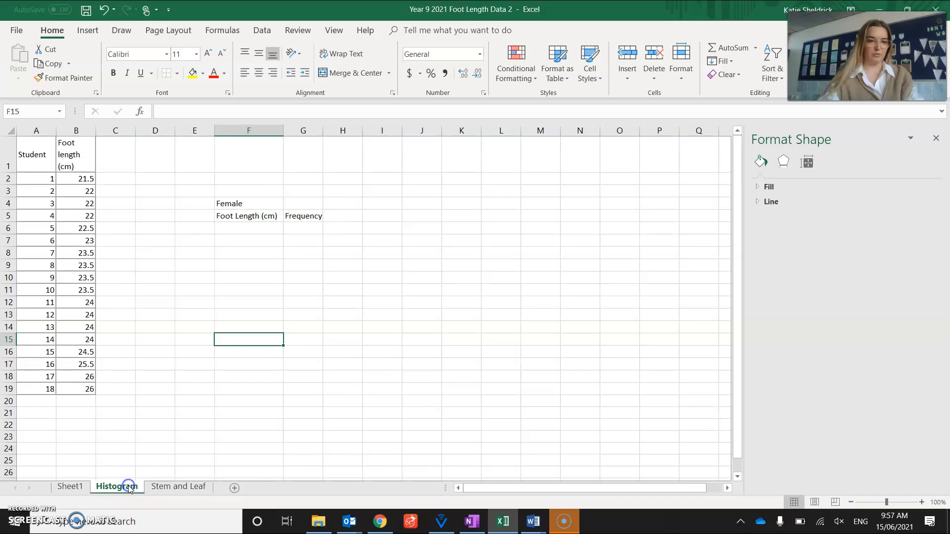
Step: Enter the first class interval, 21 < cm < 22, in cell F6 under the Foot Length (cm) heading
left_click(235, 231)
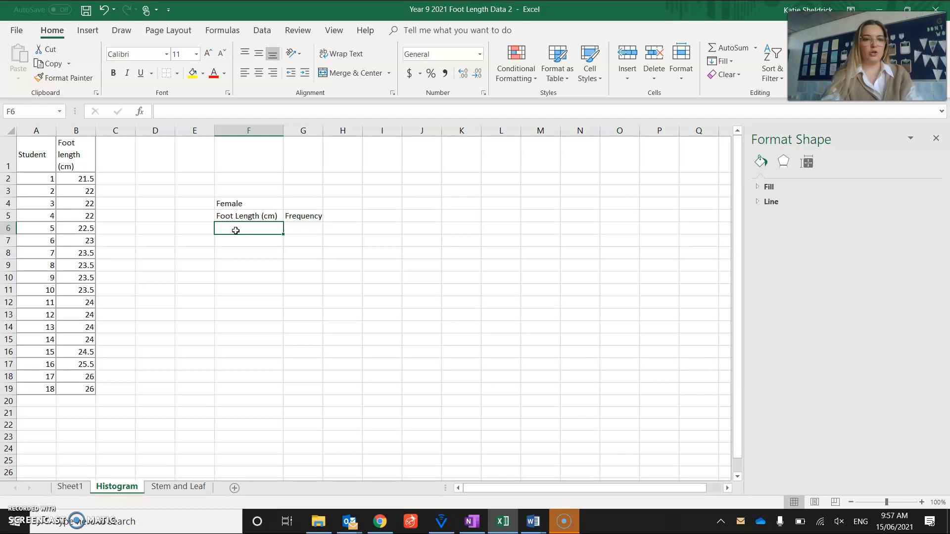
left_click(235, 230)
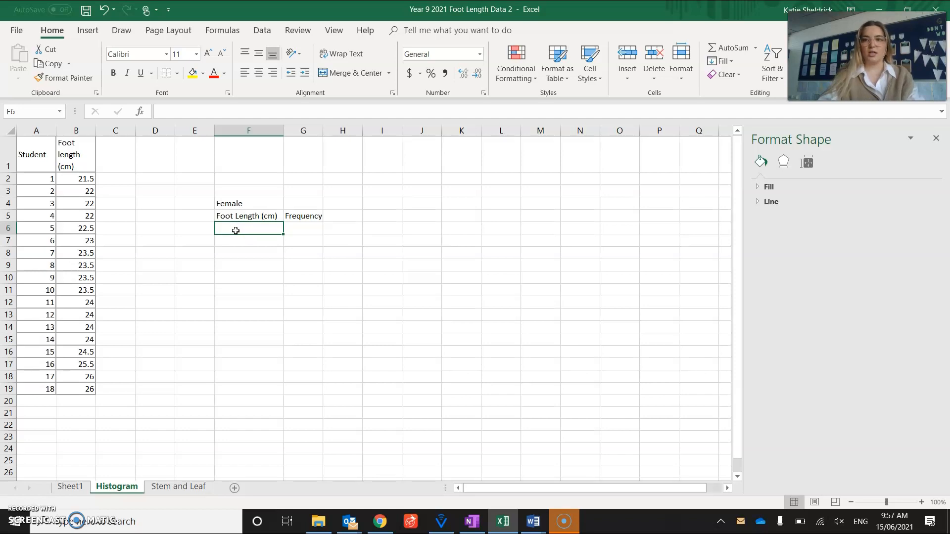
type("2")
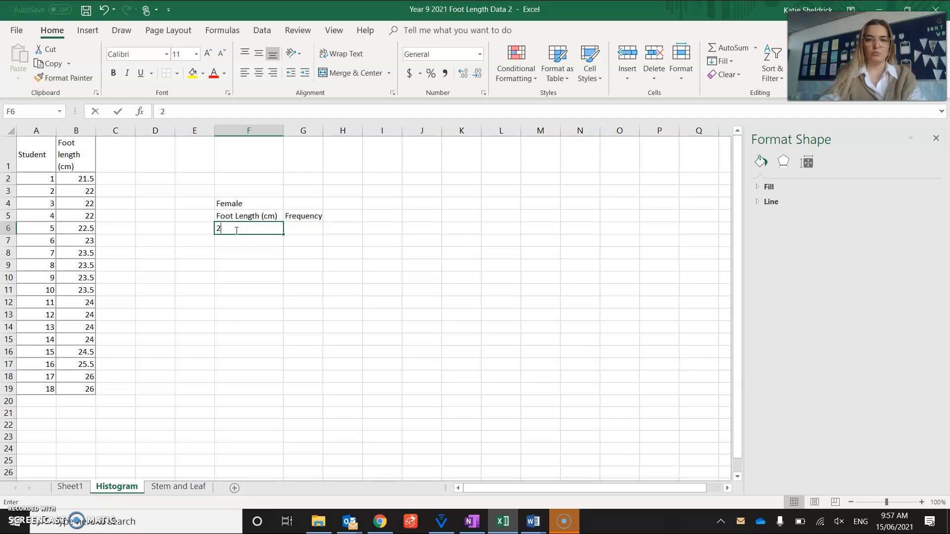
type("1 <")
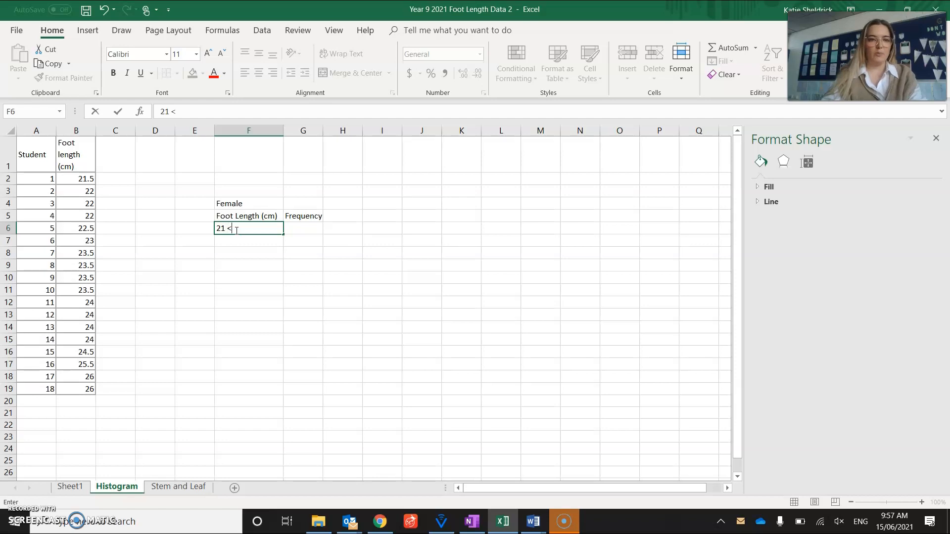
type(" cm <")
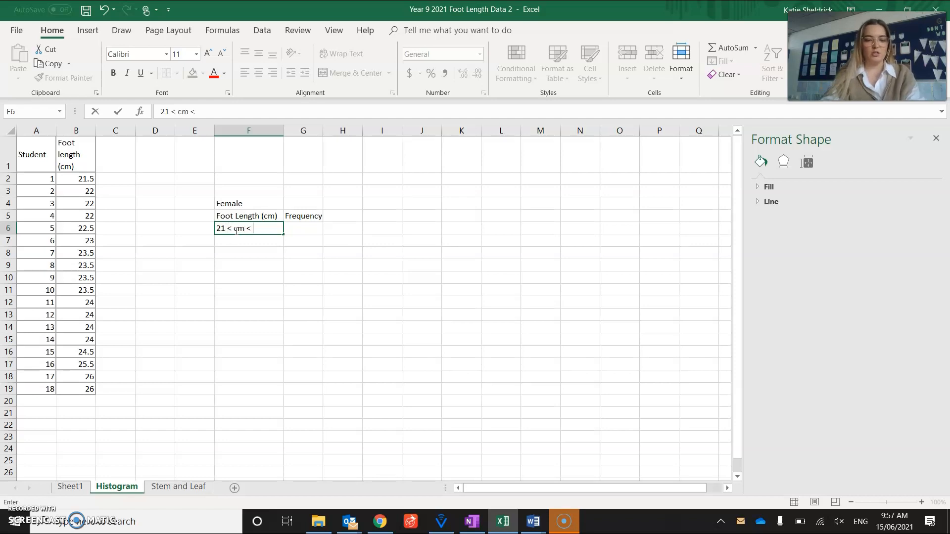
type(" 22")
key("Return")
Step: Enter the class interval 22 < cm < 23 in cell F7
type("22")
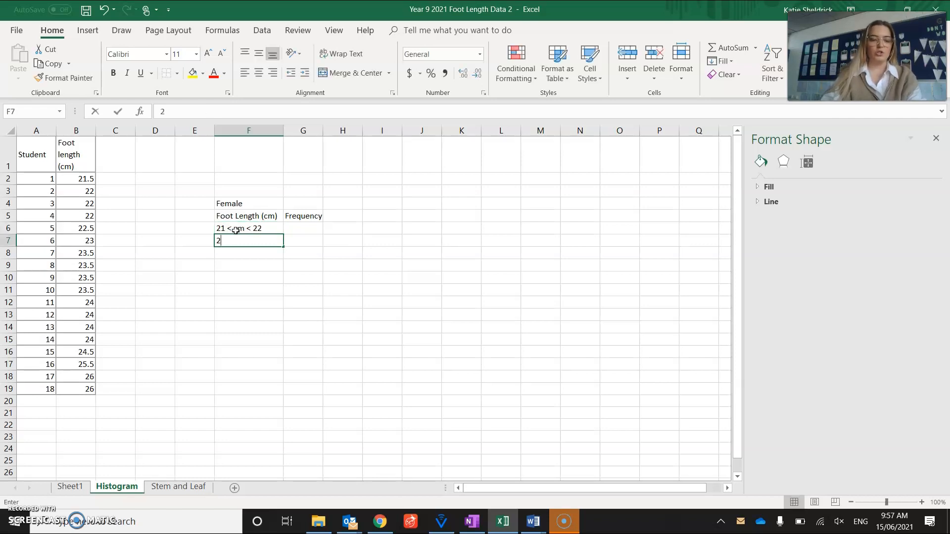
type(" ,")
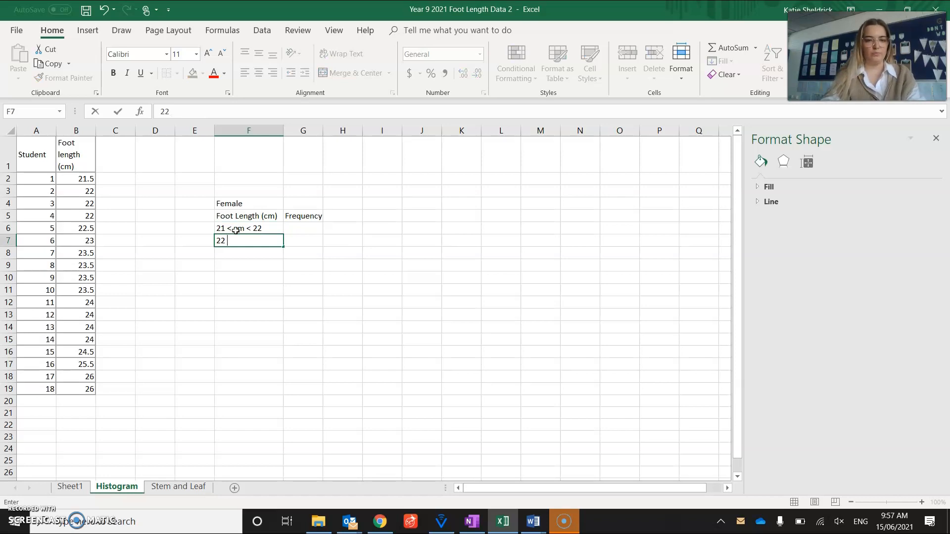
type(" cm < 23")
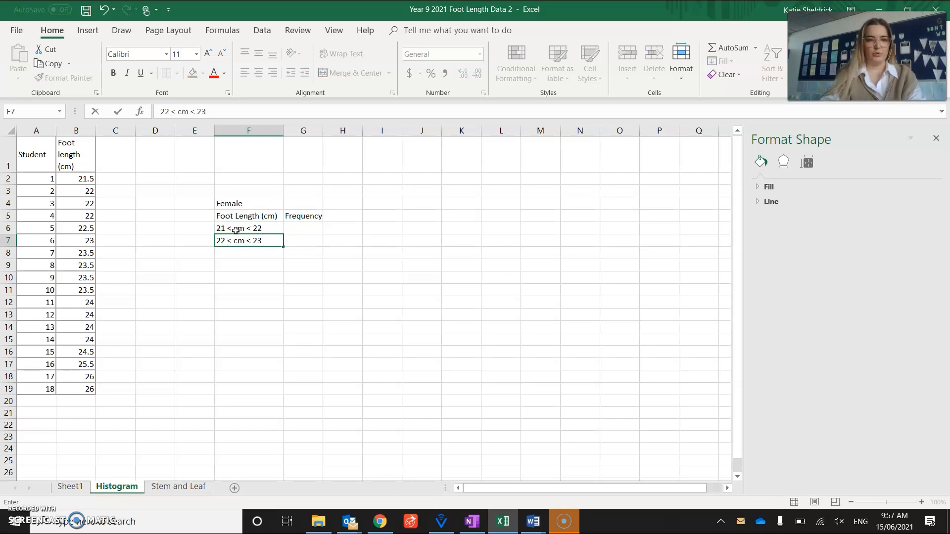
key("ctrl+Return")
key("Return")
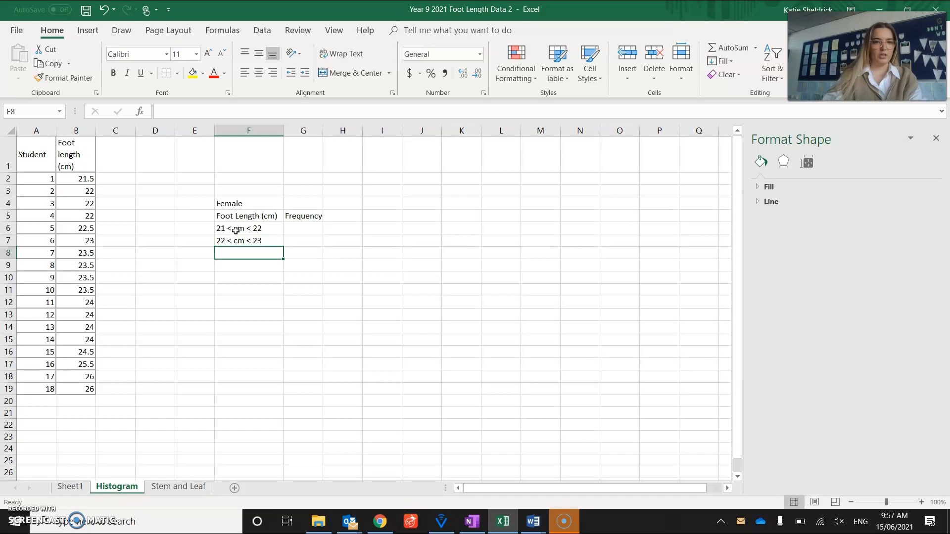
Step: Enter the class intervals 23< cm < 24 in cell F8 and 24< cm < 25 in cell F9
type("23< c")
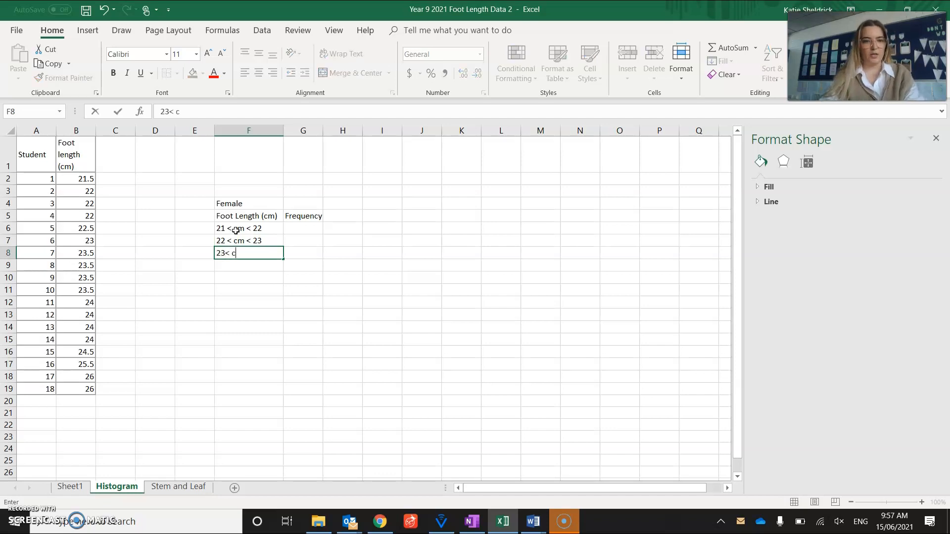
type("m <")
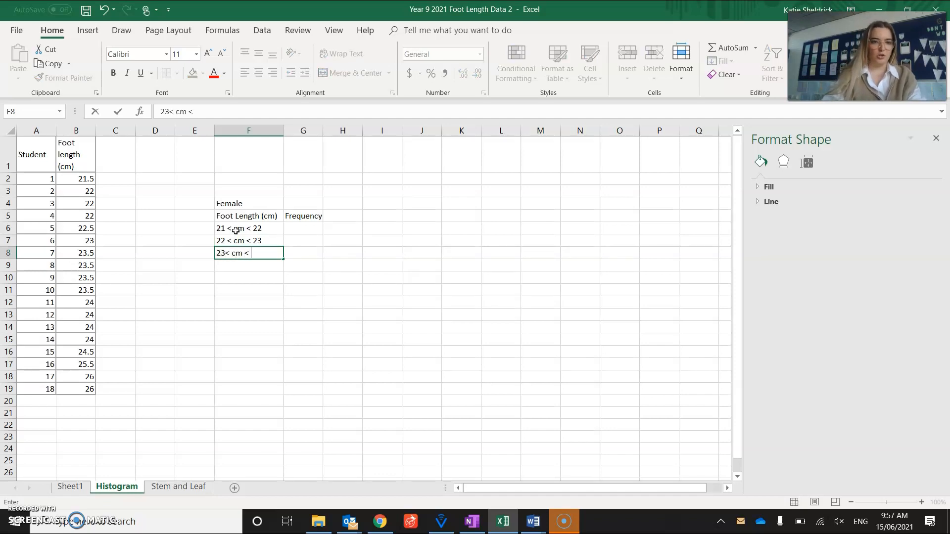
type(" 24")
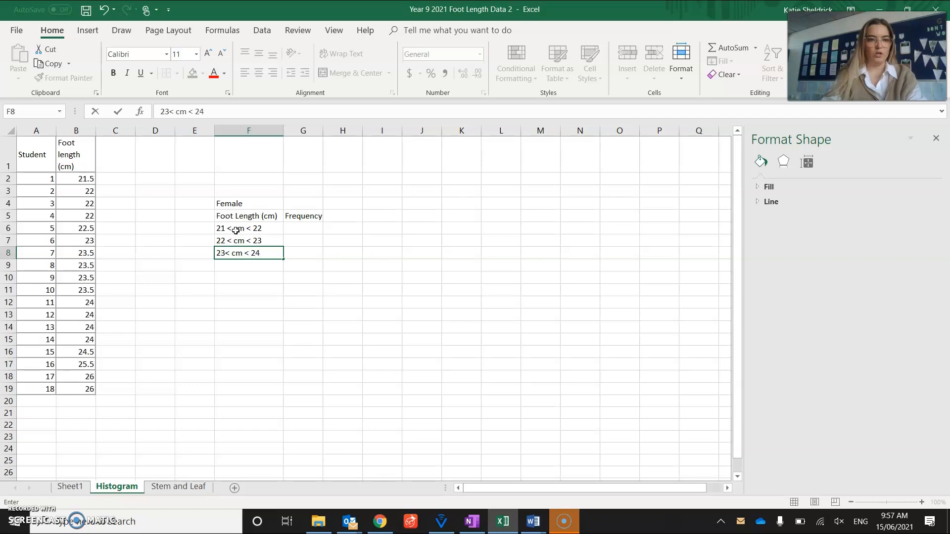
key("Return")
type("2")
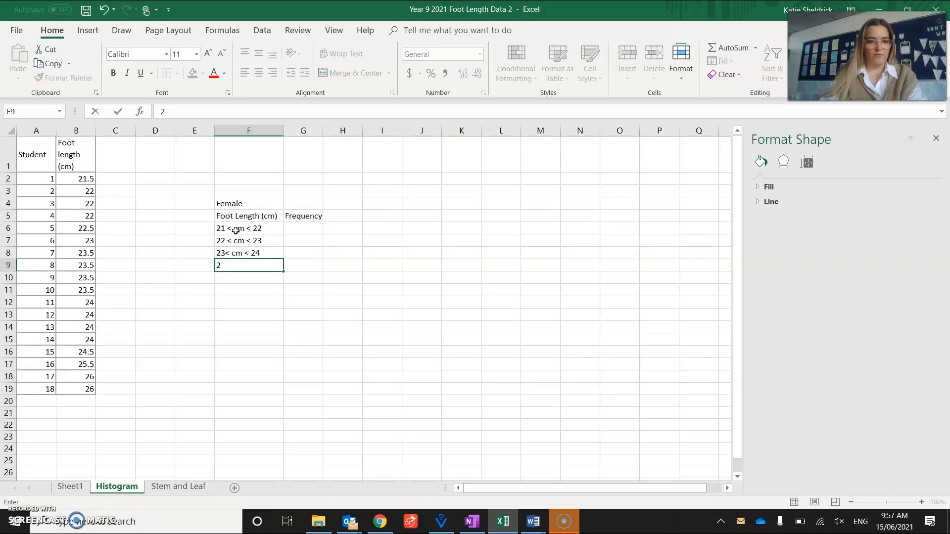
type("4< ")
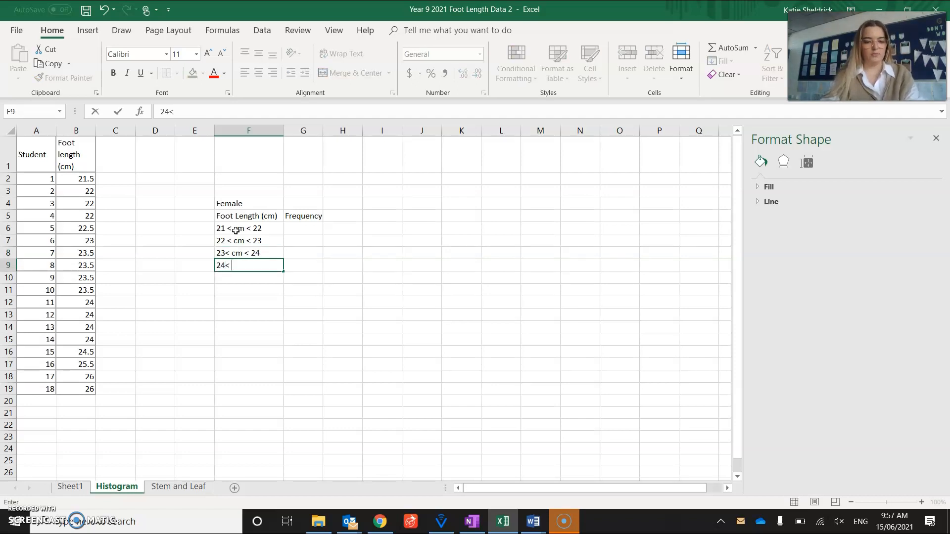
type("cm < 25")
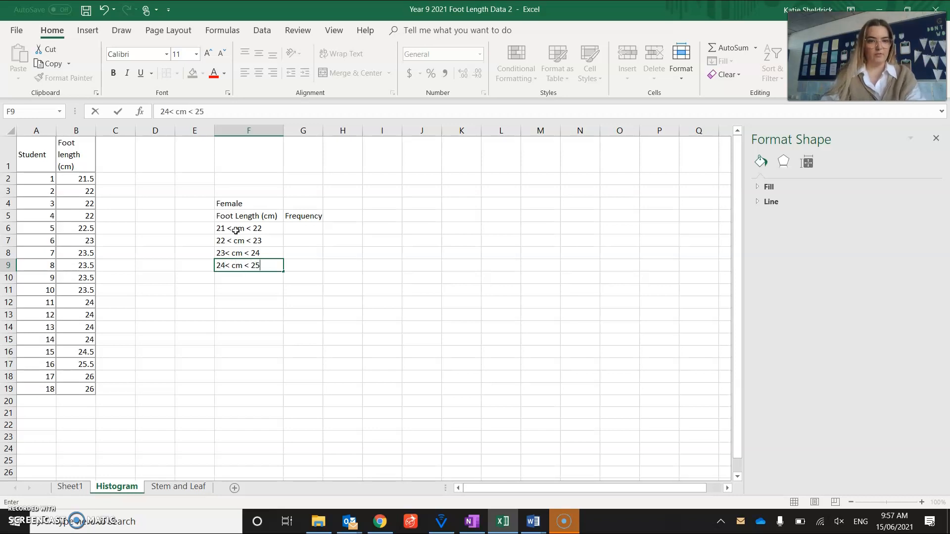
key("Return")
Step: Enter the class interval 25< cm < 26 in cell F10
type("25")
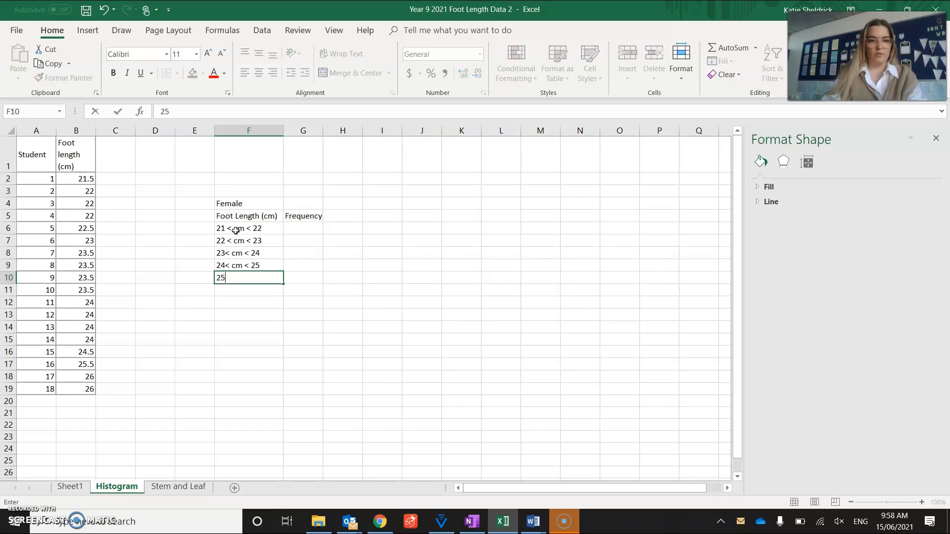
type("< cm < ")
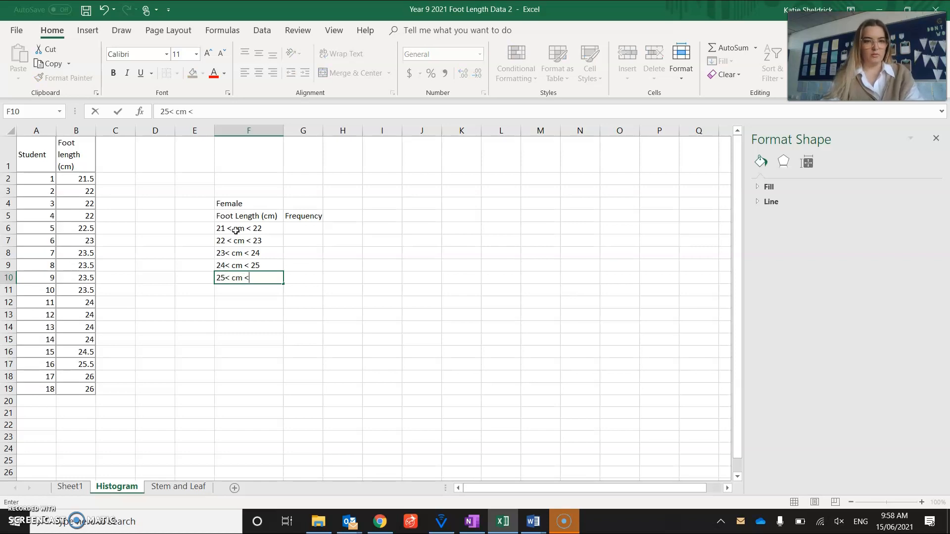
type("2")
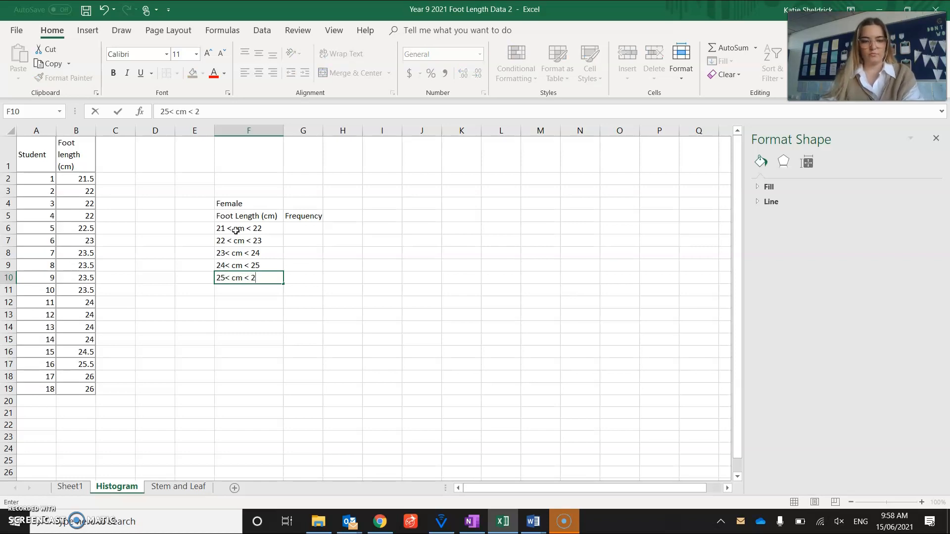
type("6")
key("Return")
Step: Enter the class intervals 26< cm < 27 in cell F11 and 27< cm < 28 in cell F12
type("26")
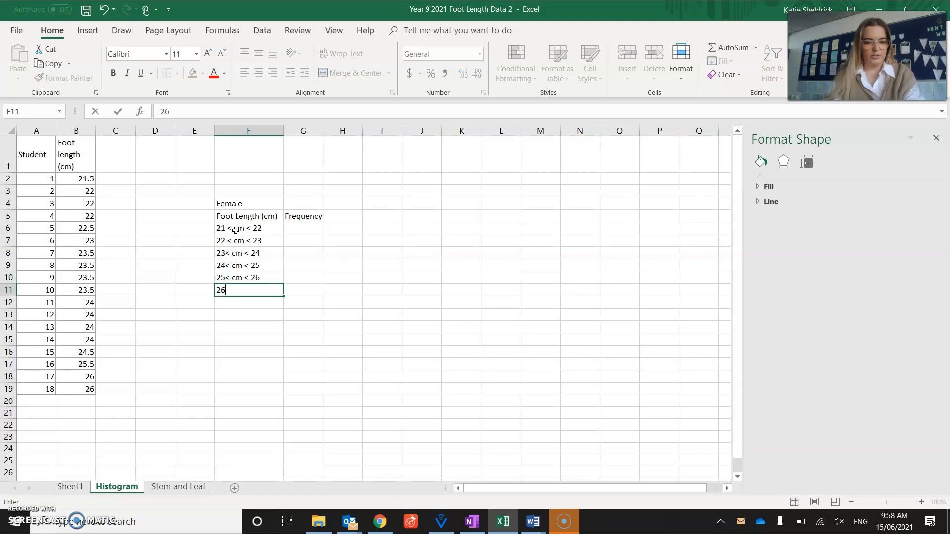
type("< cm")
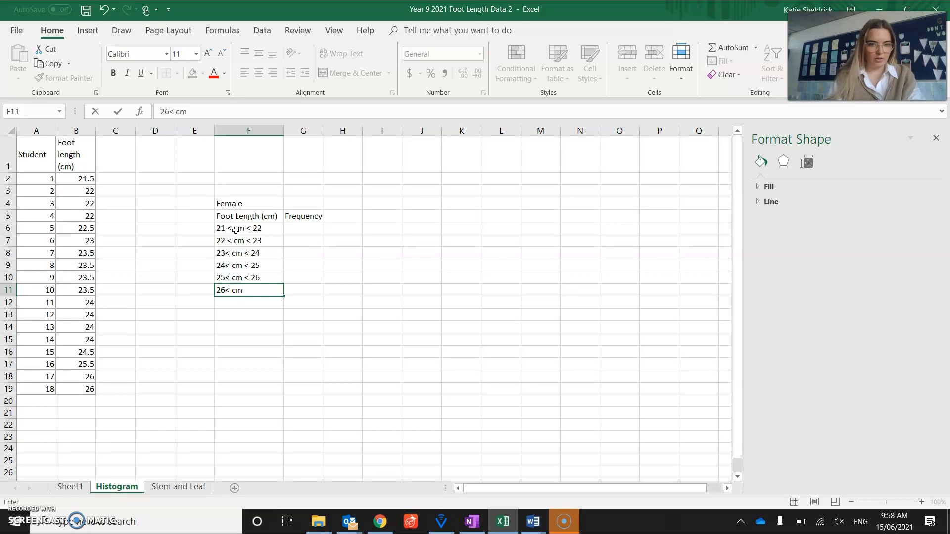
type(" < 27")
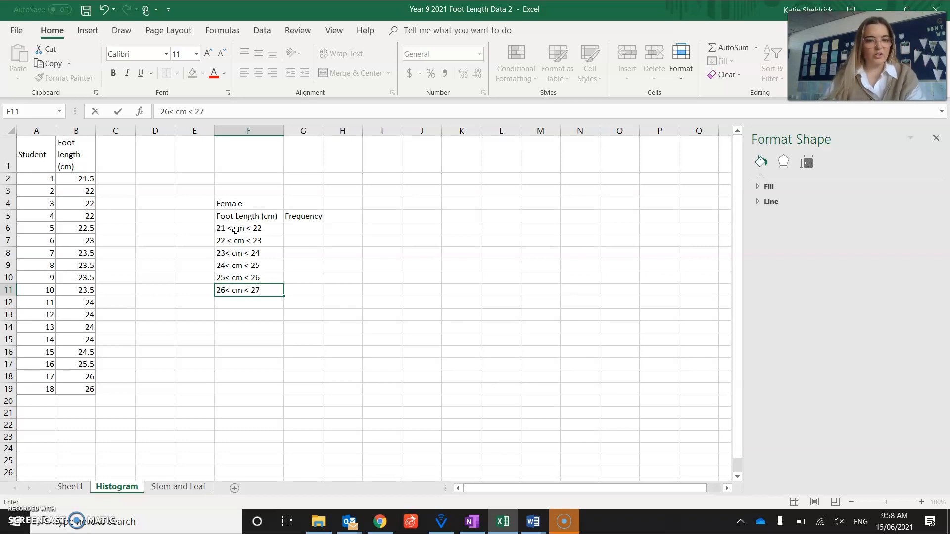
key("Return")
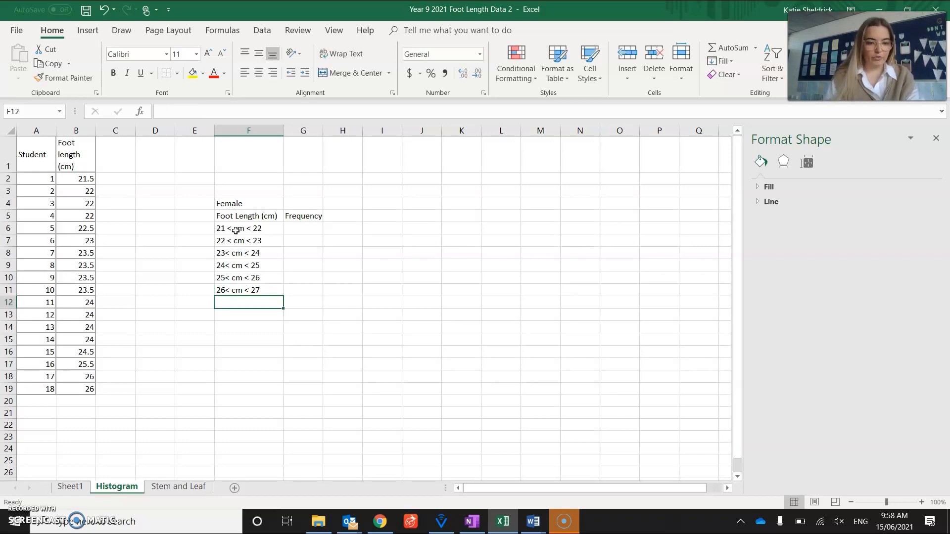
type("27< cm < 28")
key("Return")
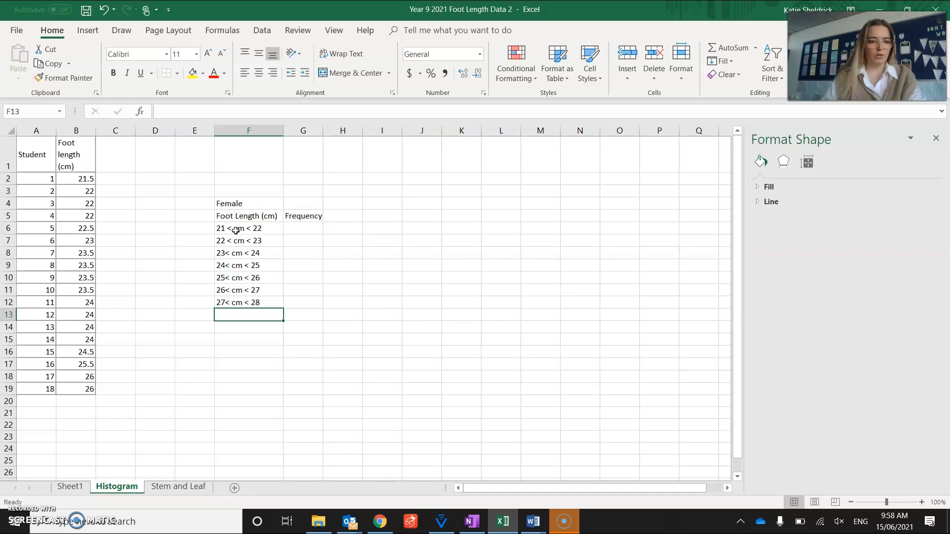
Step: Enter 28< cm < 29 in cell F13 and 29< 30 in cell F14 to complete the list of intervals
type("2")
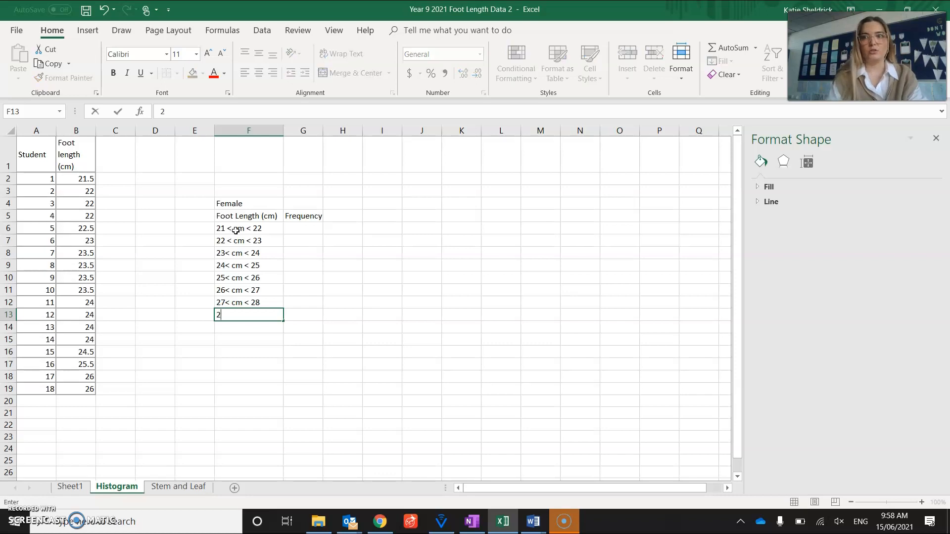
type("8")
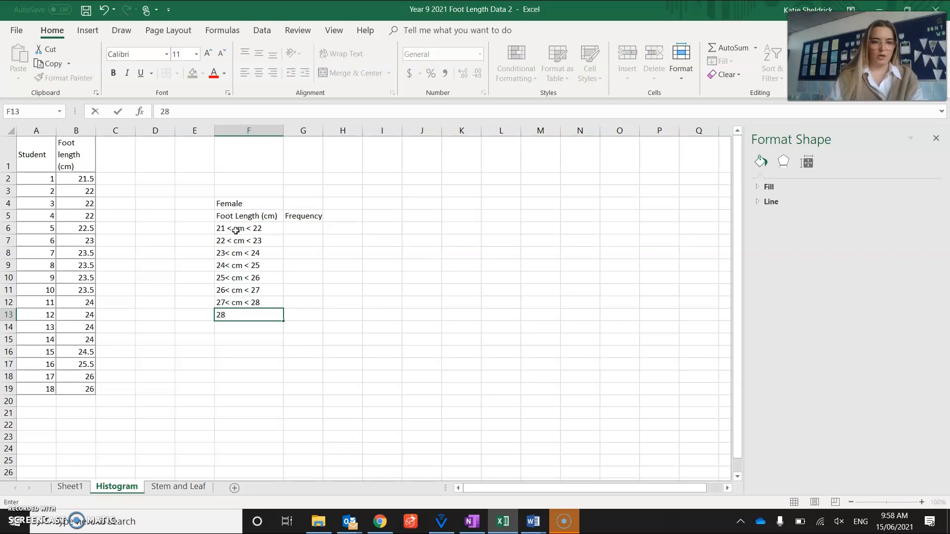
type("< cm < 29")
key("Return")
type("29< 30")
key("Tab")
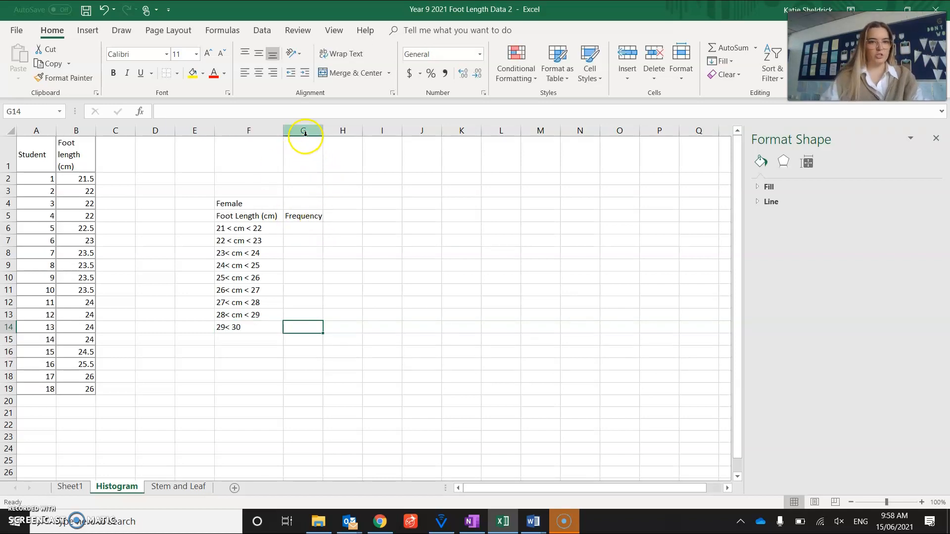
Step: Widen columns G and B, fitting the Foot length (cm) heading on one line, and reduce the height of row 1
left_click_drag(323, 132, 327, 132)
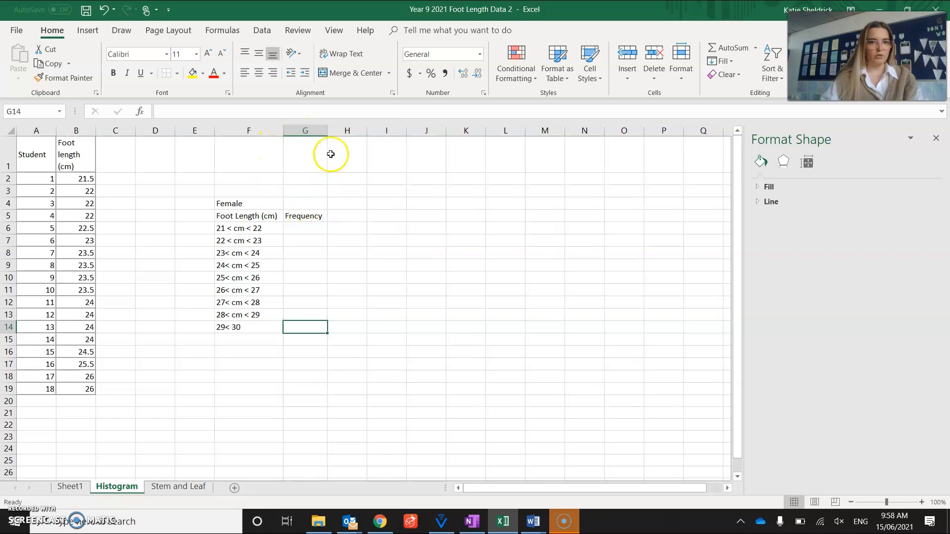
left_click_drag(95, 132, 119, 133)
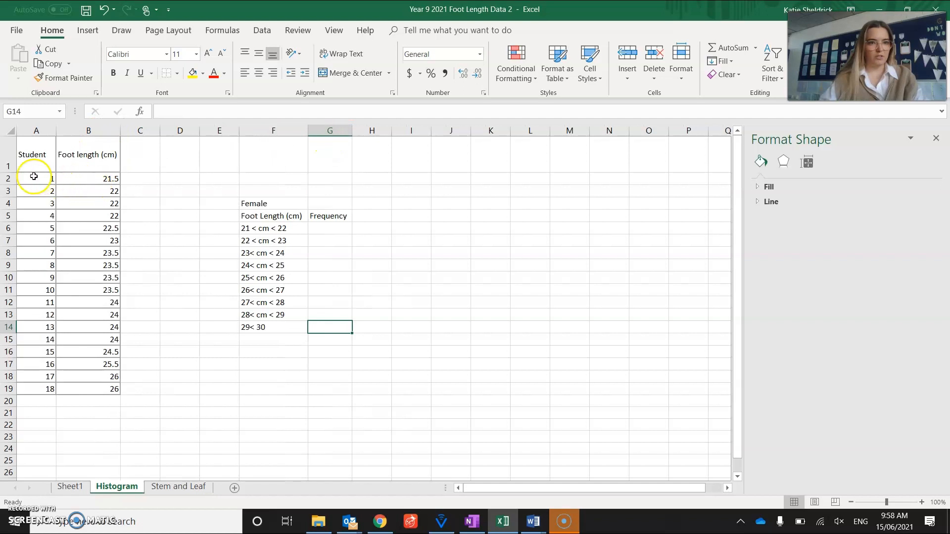
left_click_drag(7, 172, 7, 157)
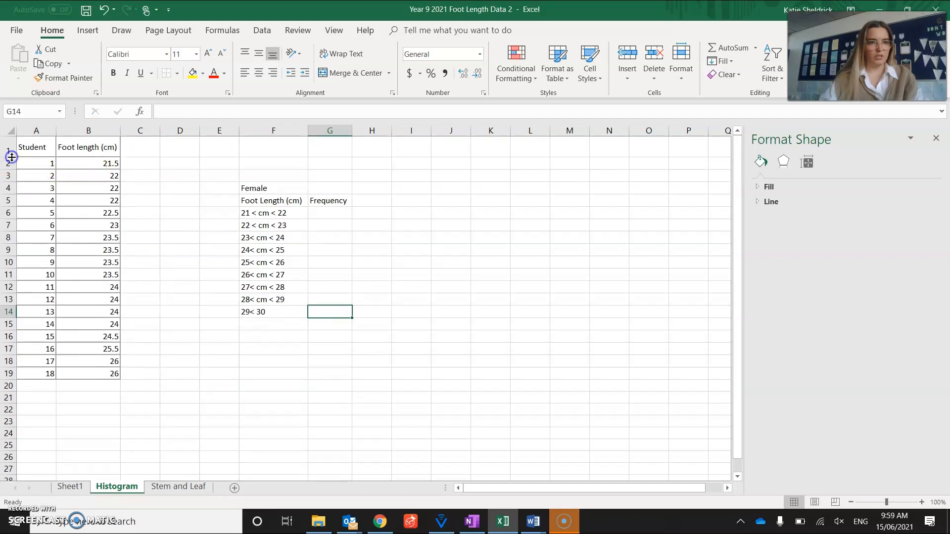
Step: Apply all borders to the female foot length frequency table in F4:G14 and select cell G6
left_click(271, 186)
left_click_drag(272, 186, 324, 314)
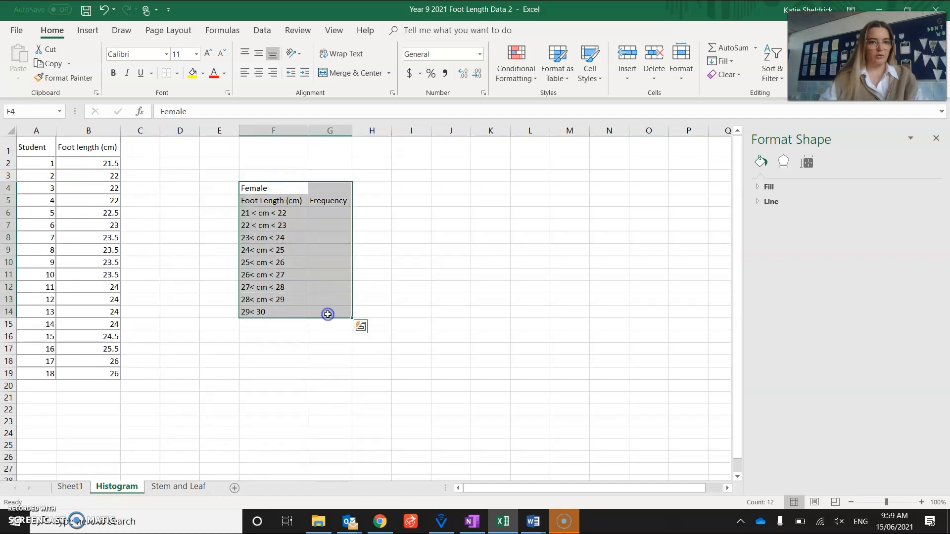
left_click(176, 74)
left_click(187, 179)
left_click(326, 216)
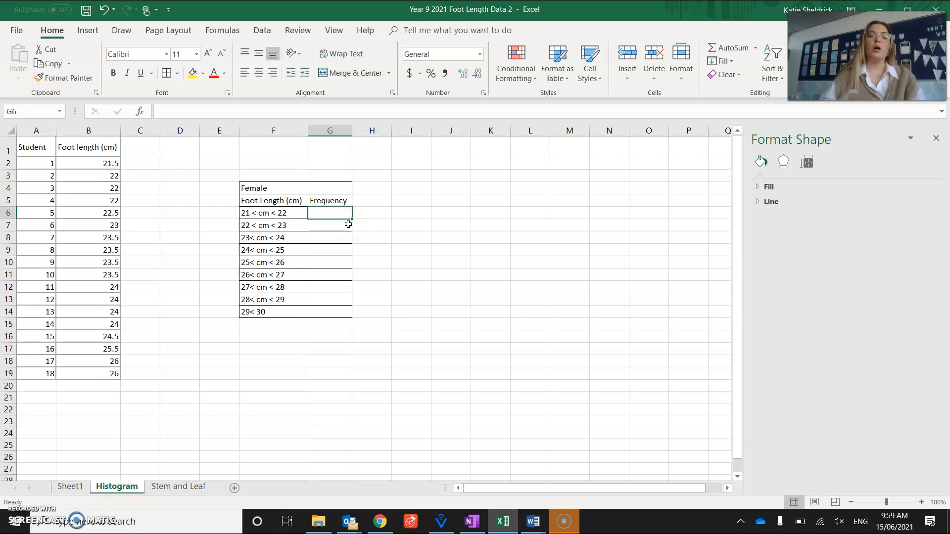
Step: Enter the frequencies 1, 4, 5 and 5 in cells G6 to G9 for the intervals from 21 to 25 cm
type("1")
key("Return")
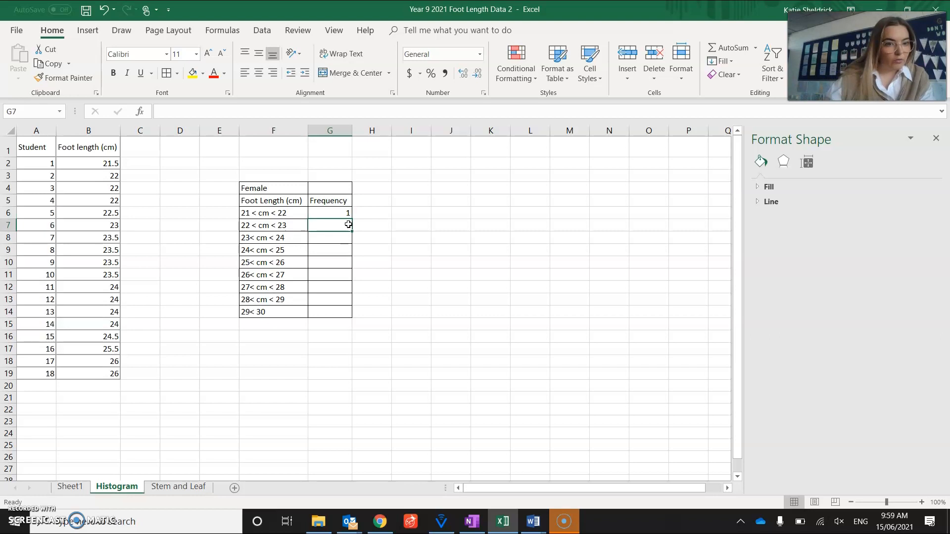
type("4")
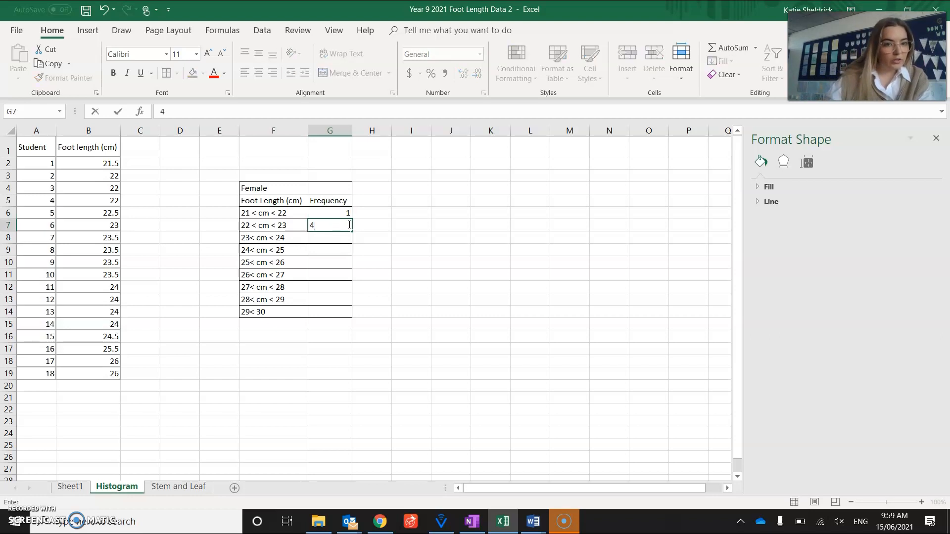
key("Return")
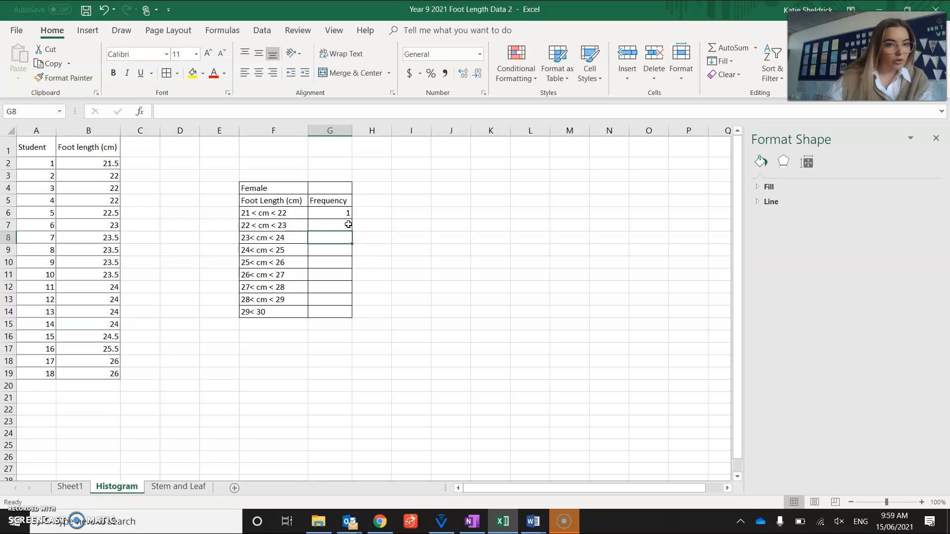
type("5")
key("Return")
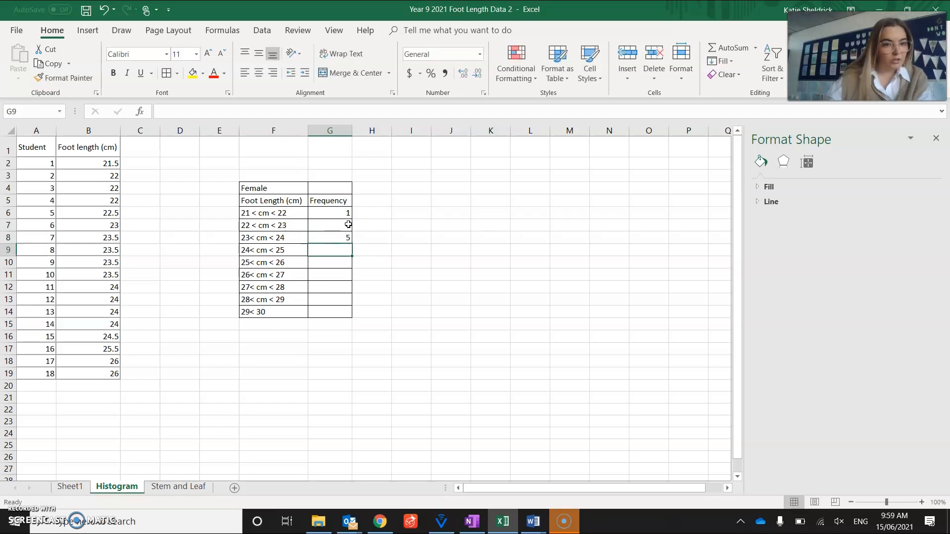
type("5")
key("Return")
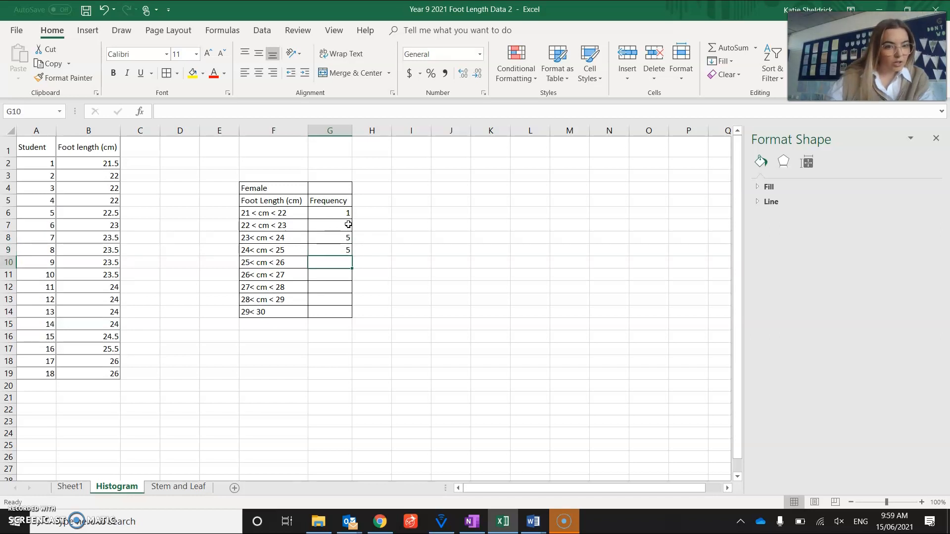
Step: Complete the Frequency column with 1 in G10, 2 in G11 and 0 in each of G12, G13 and G14
type("1")
key("Return")
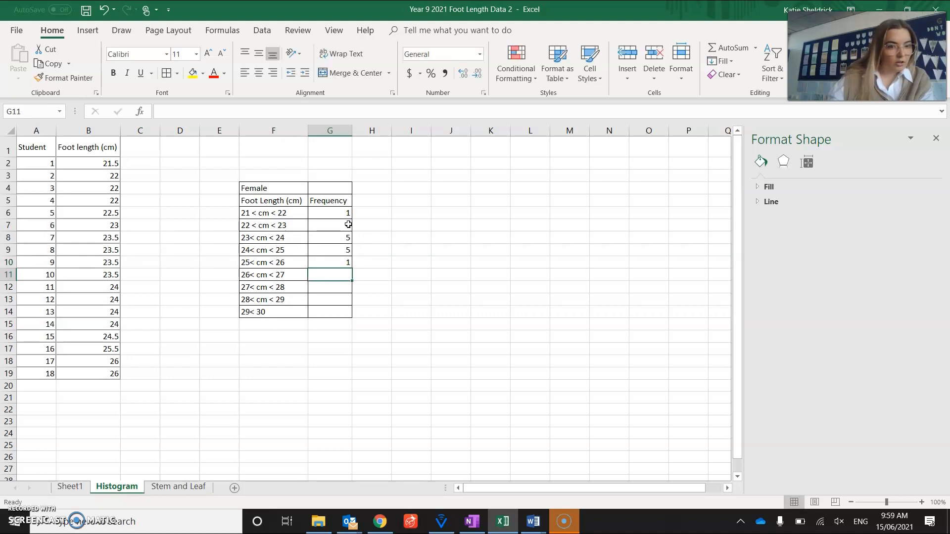
type("2")
key("Return")
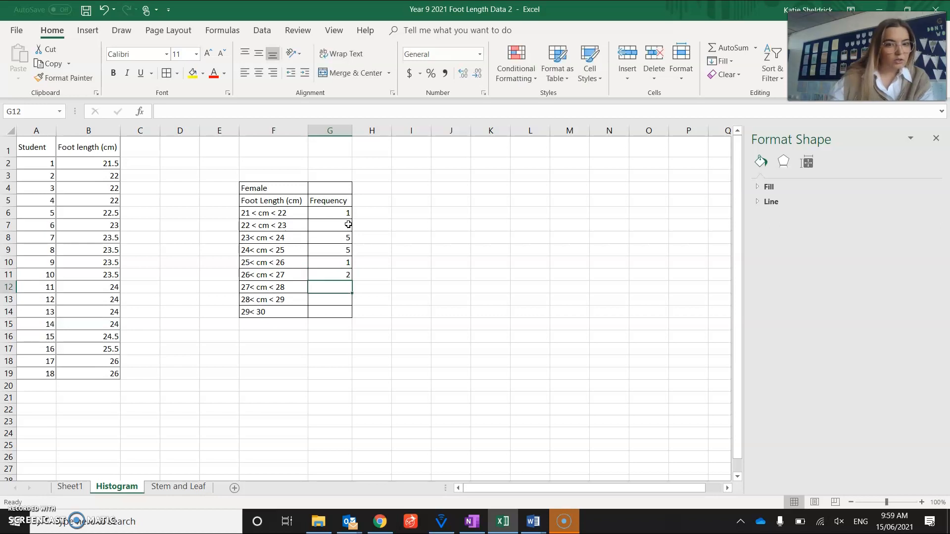
type("0")
key("Return")
type("0")
key("Return")
type("0")
key("Return")
left_click(457, 234)
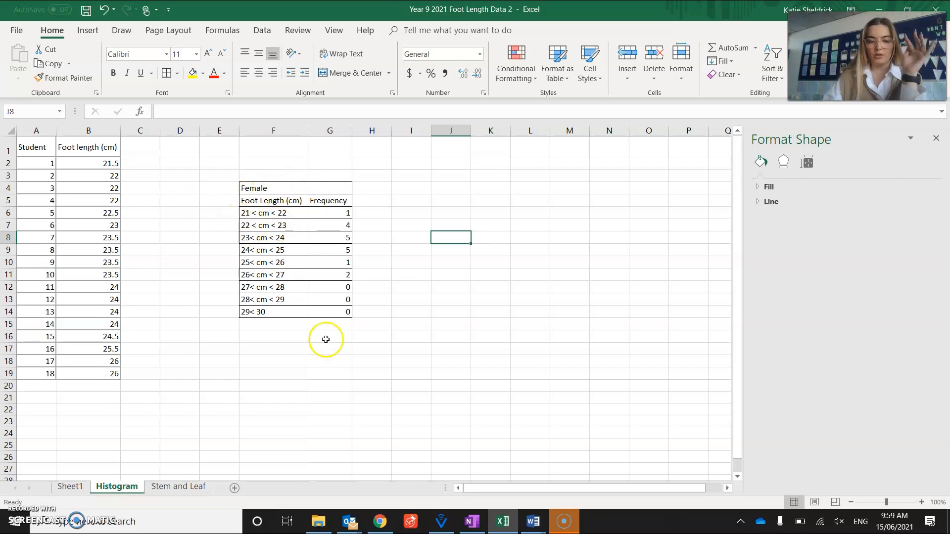
Step: Insert a histogram of the foot lengths in B2:B19 and place the chart beside the frequency table
left_click_drag(85, 163, 101, 370)
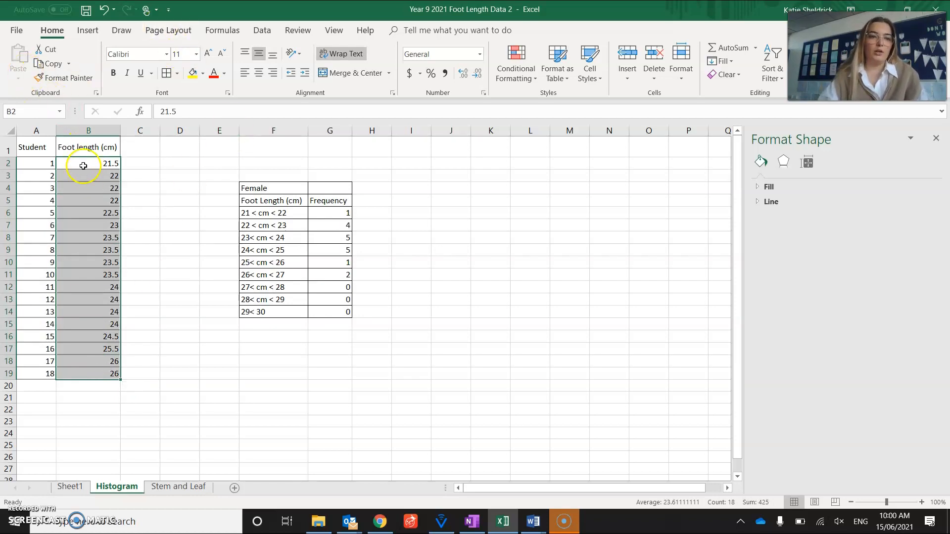
left_click(86, 30)
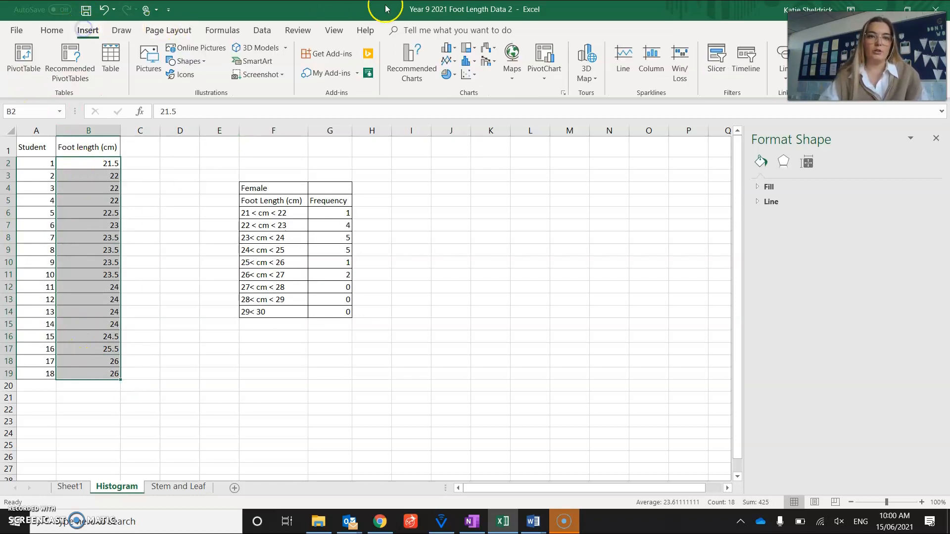
left_click(467, 62)
left_click(475, 105)
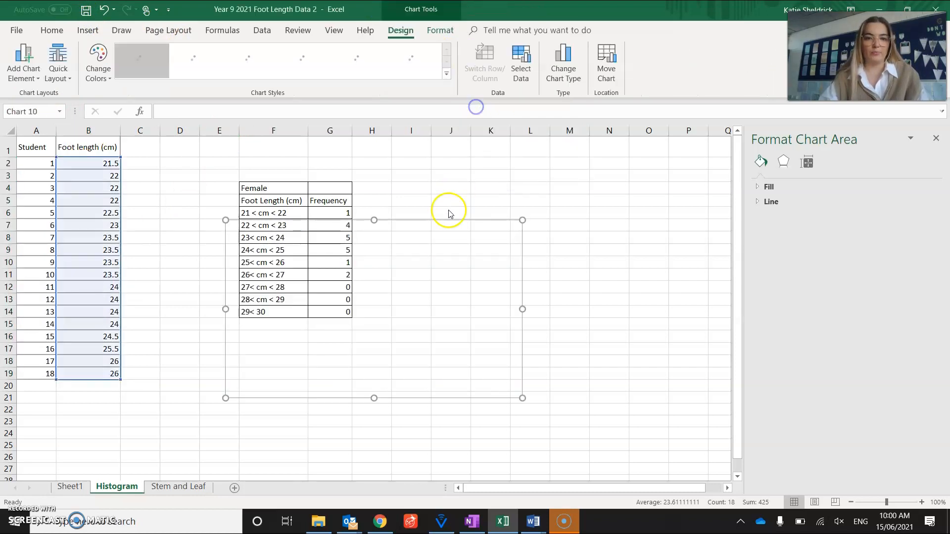
left_click_drag(513, 198, 601, 190)
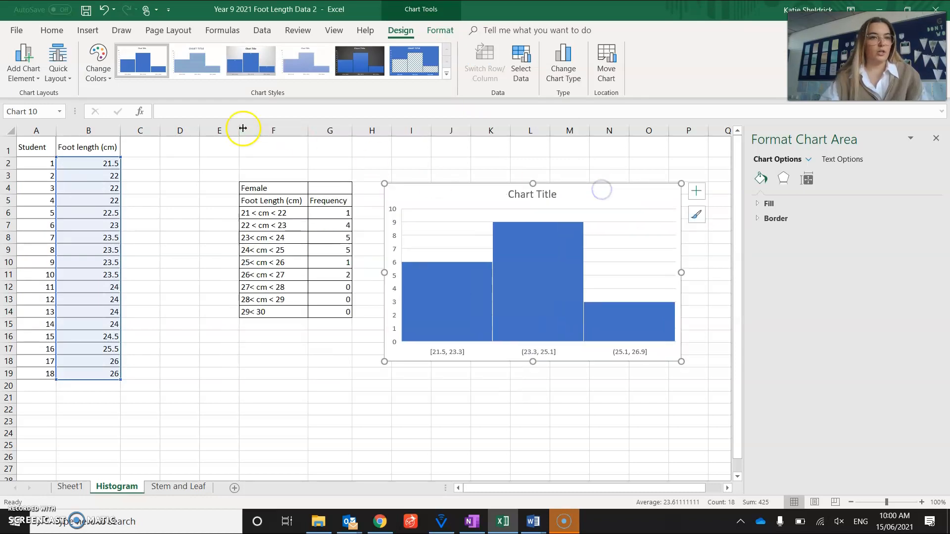
left_click(22, 82)
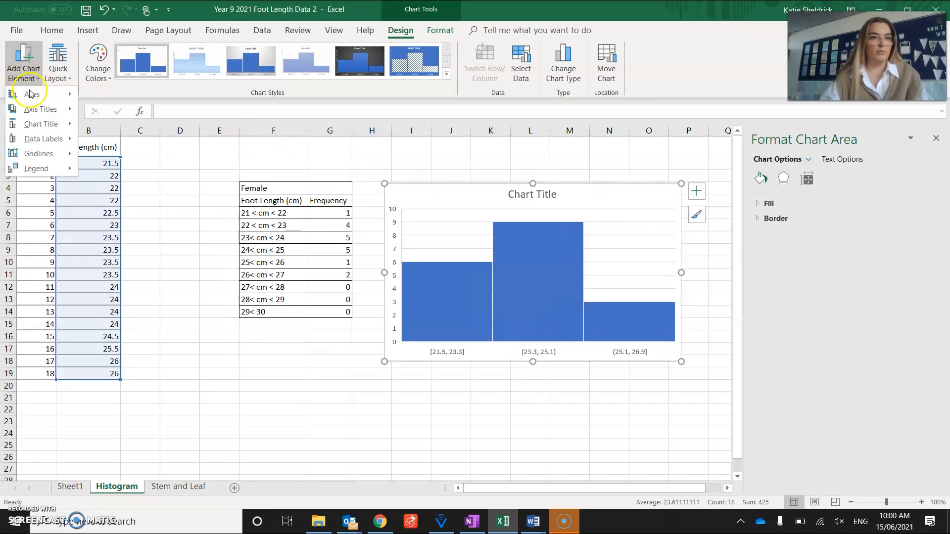
left_click(33, 96)
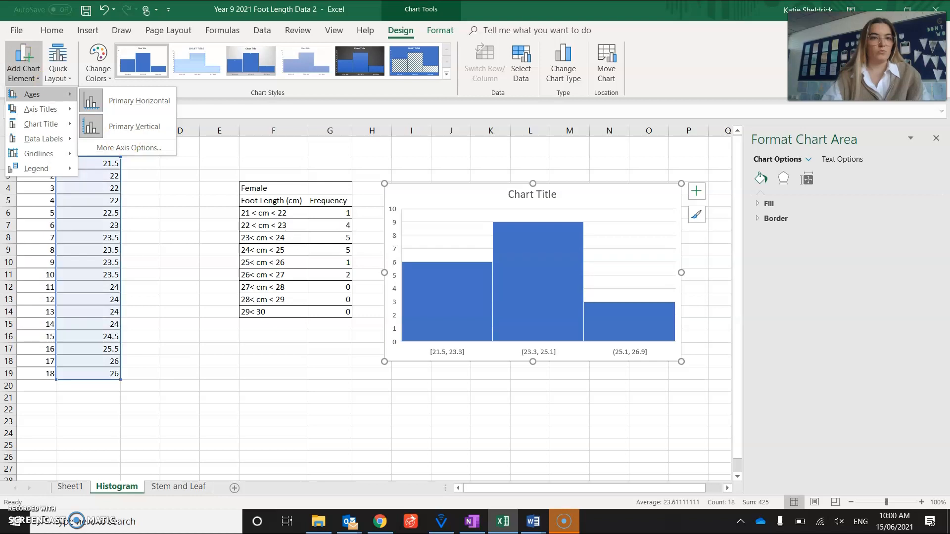
left_click(59, 72)
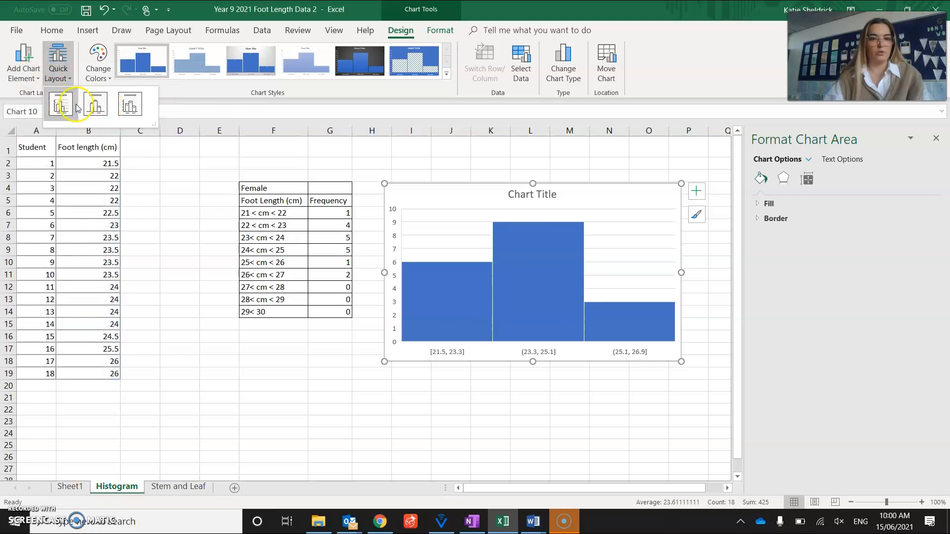
Step: Add primary vertical and primary horizontal axis titles to the histogram
left_click(30, 73)
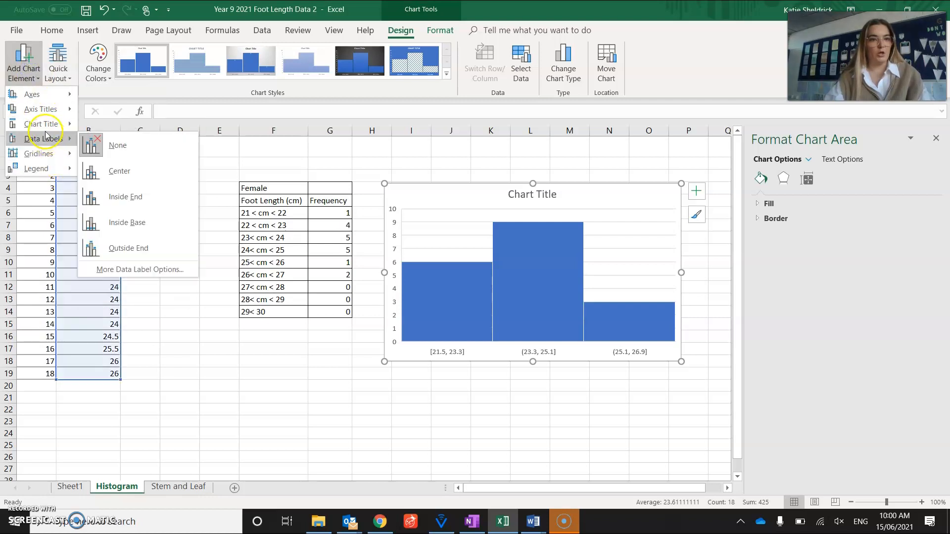
mouse_move(49, 124)
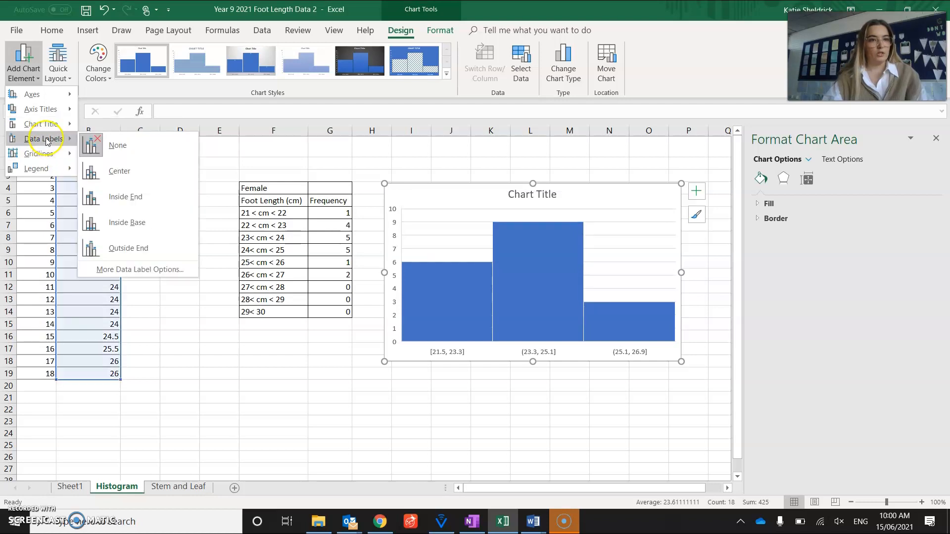
mouse_move(54, 166)
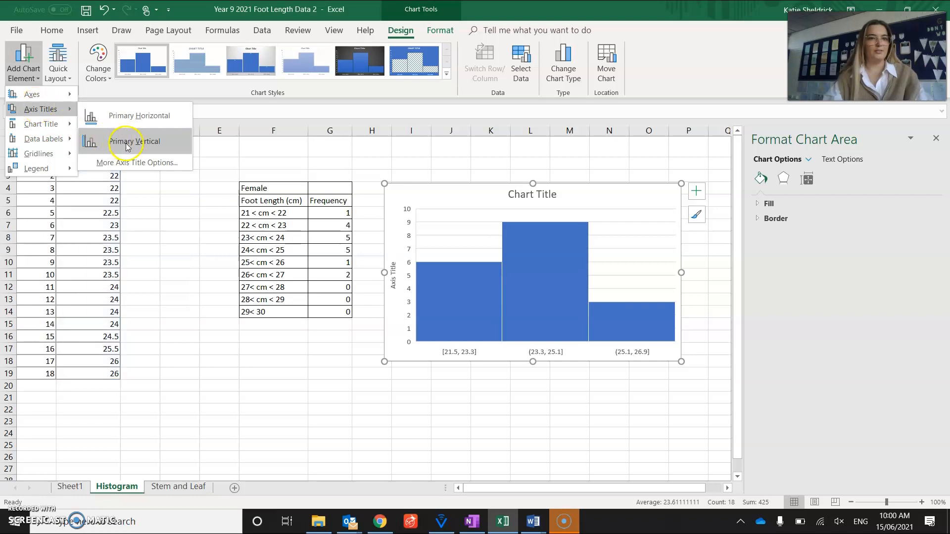
left_click(123, 141)
left_click(23, 62)
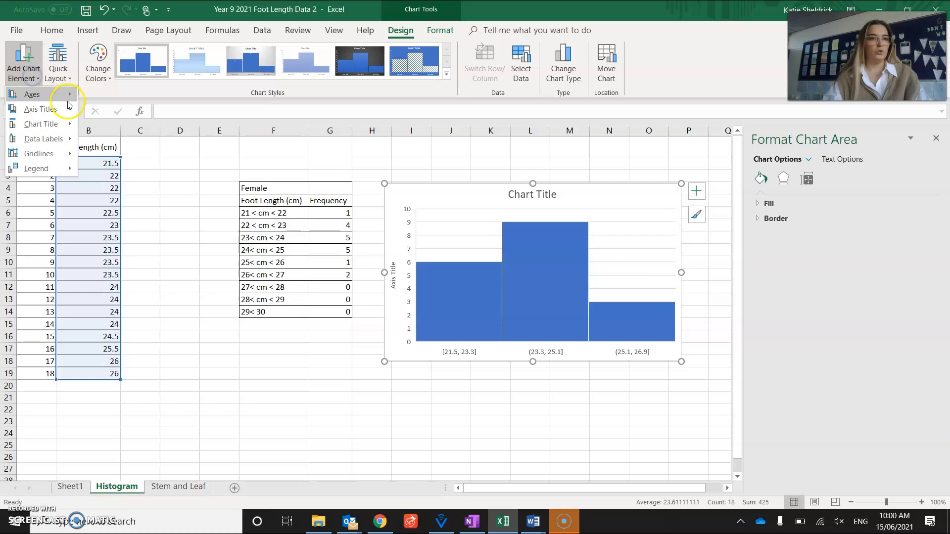
mouse_move(47, 109)
left_click(123, 114)
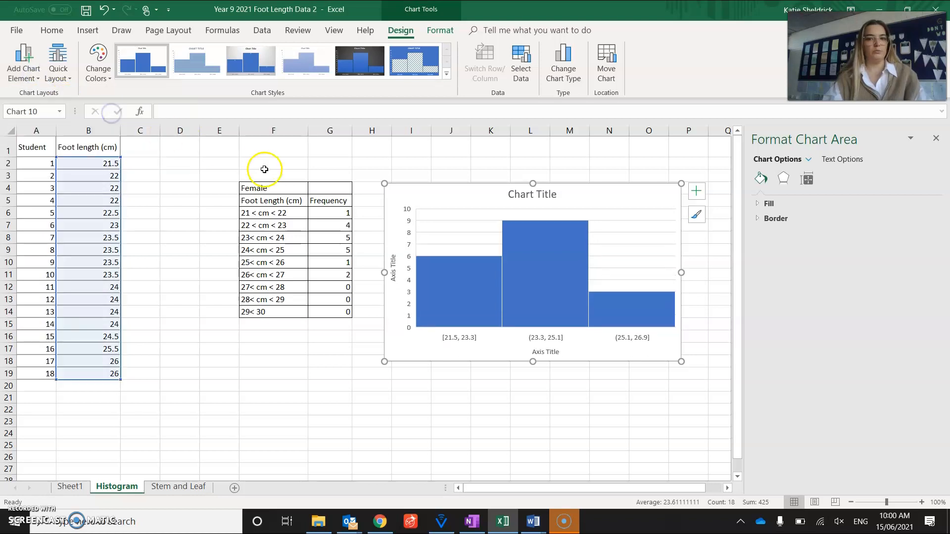
Step: Format the histogram's horizontal axis to use a bin width of 1
right_click(464, 341)
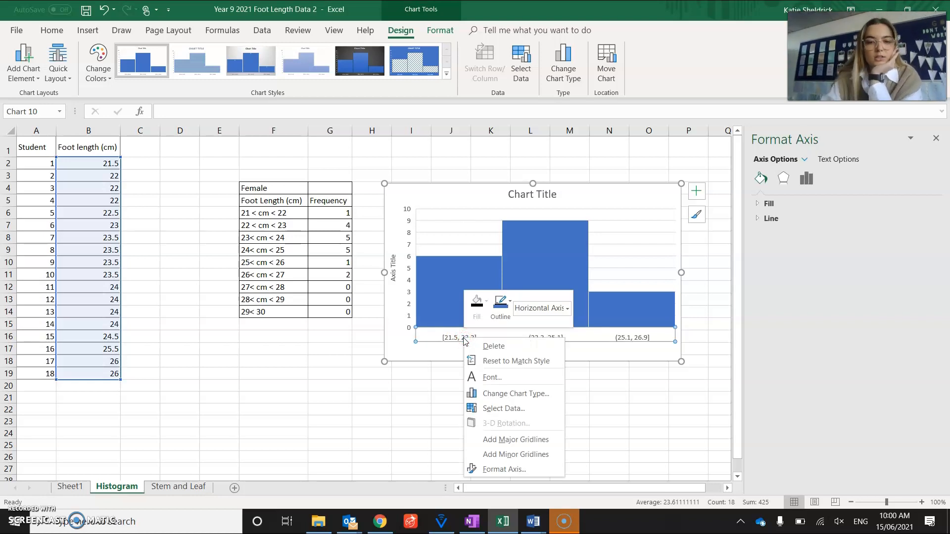
left_click(501, 470)
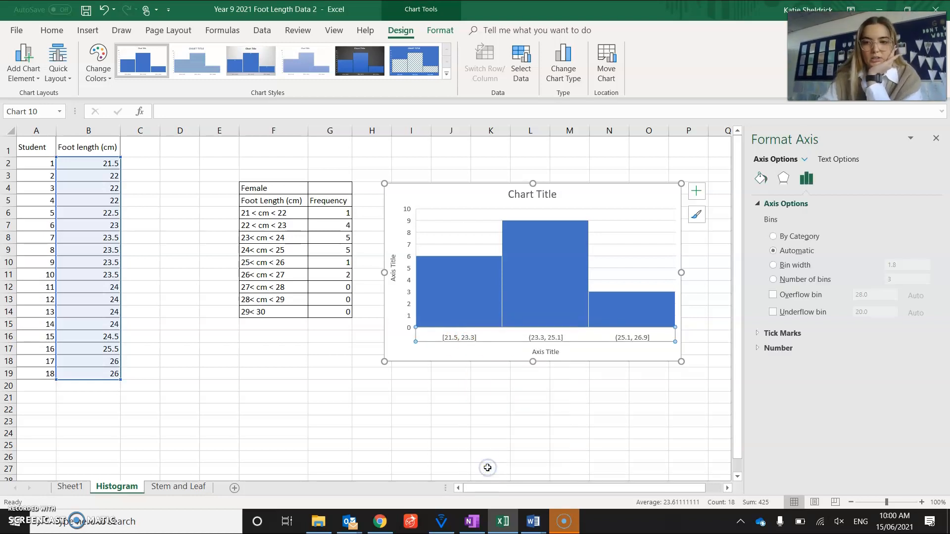
left_click(779, 267)
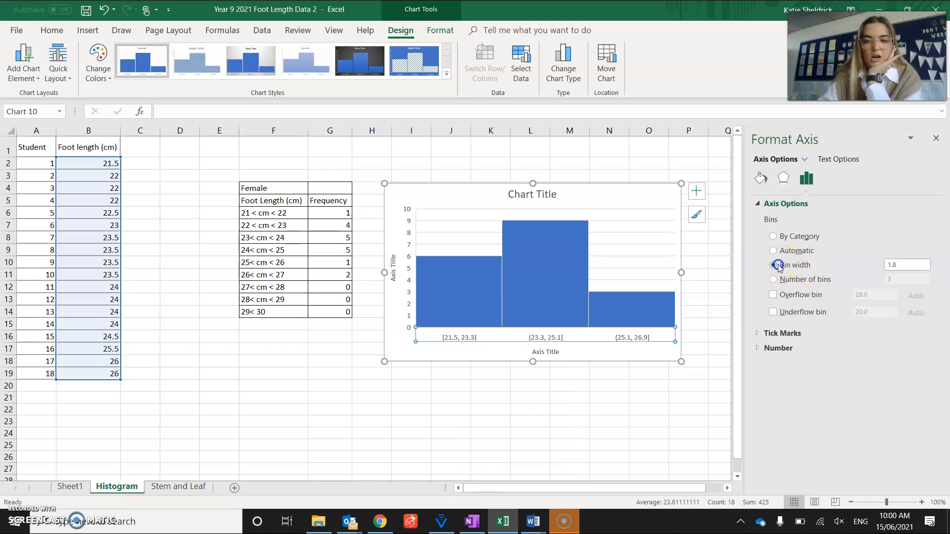
left_click(908, 266)
key("BackSpace")
key("BackSpace")
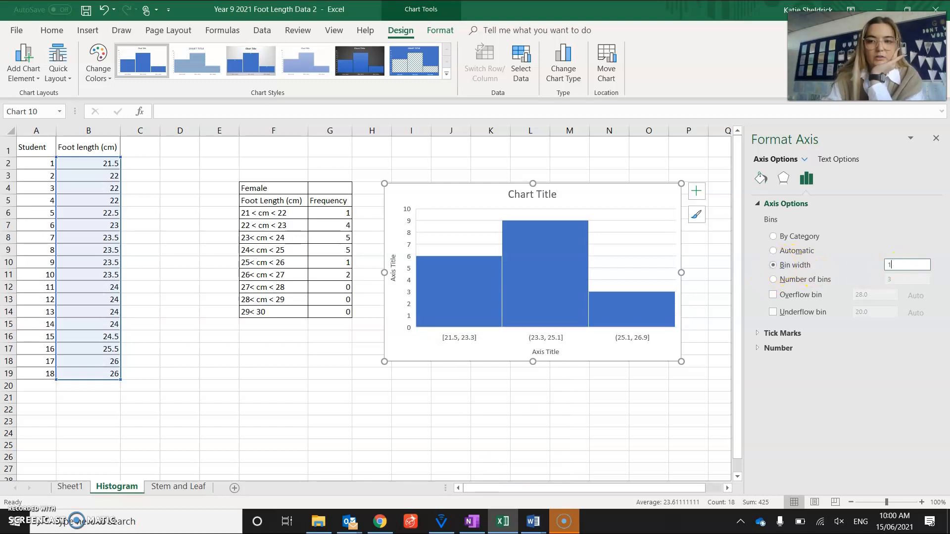
left_click(891, 313)
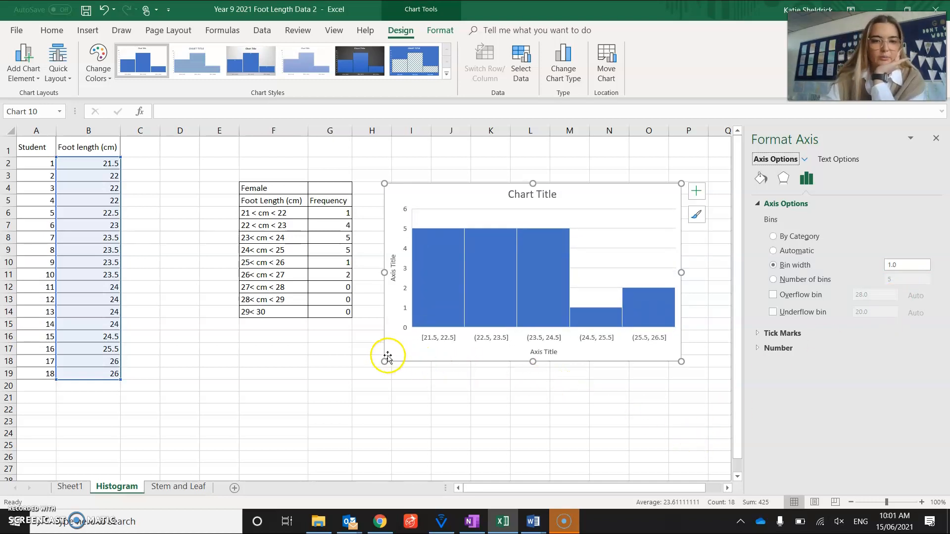
Step: Enlarge the histogram by extending its lower-left corner over the table, and enable an underflow bin of 22 on the horizontal axis
mouse_move(386, 360)
left_mouse_down()
mouse_move(370, 366)
mouse_move(341, 407)
mouse_move(295, 405)
left_mouse_up()
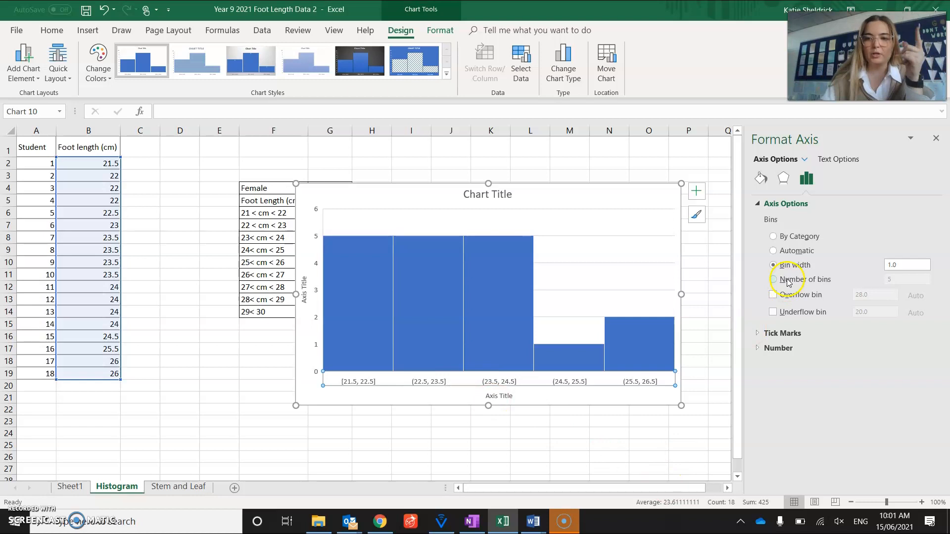
left_click(773, 313)
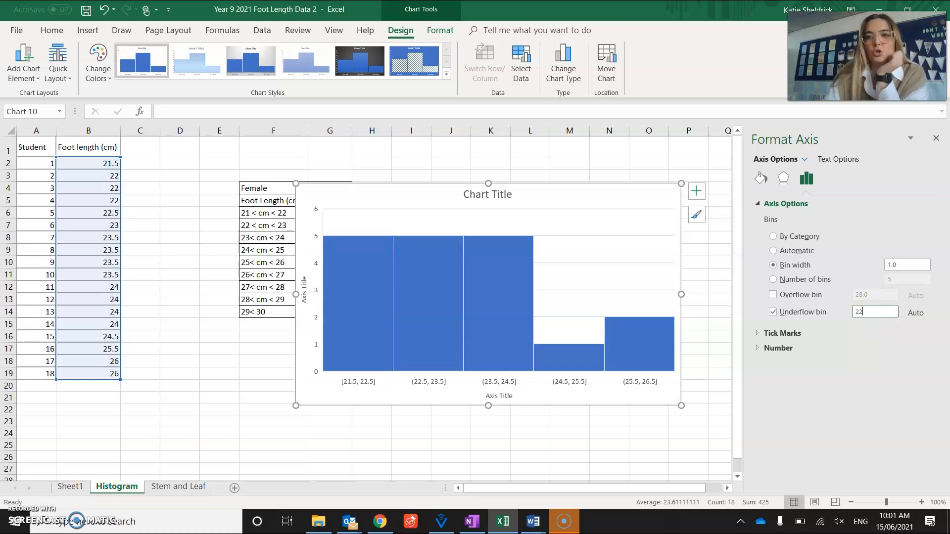
key("Return")
left_click(565, 409)
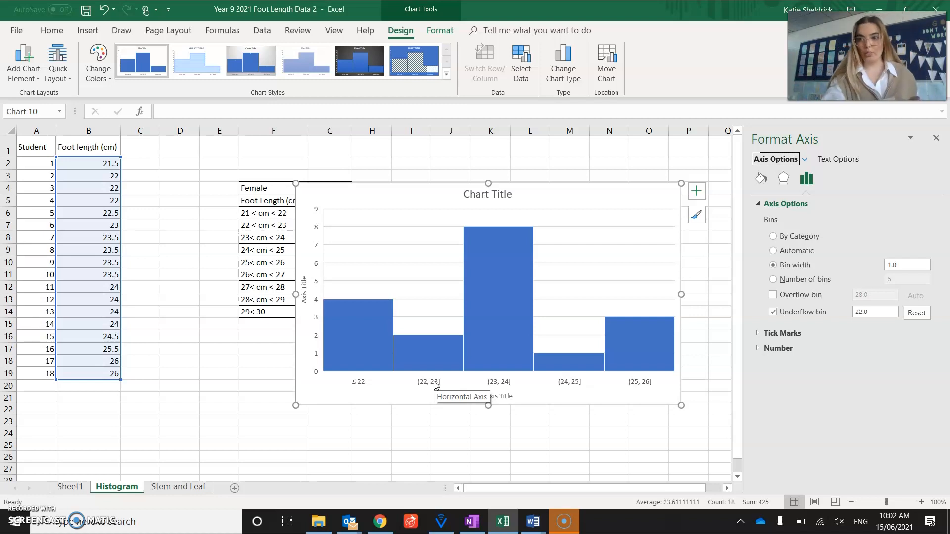
Step: Recolor the histogram bars green using the fourth Colorful palette
left_click(503, 198)
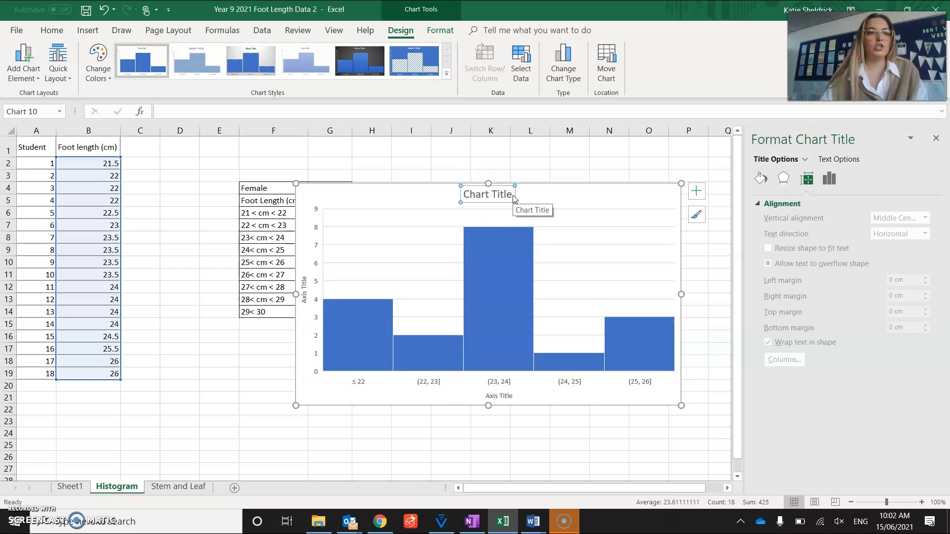
left_click(97, 67)
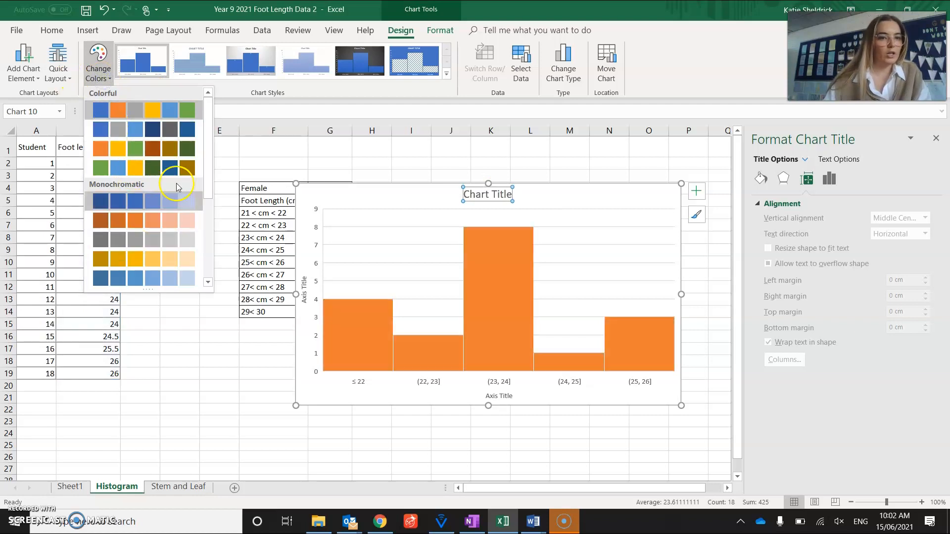
left_click(166, 173)
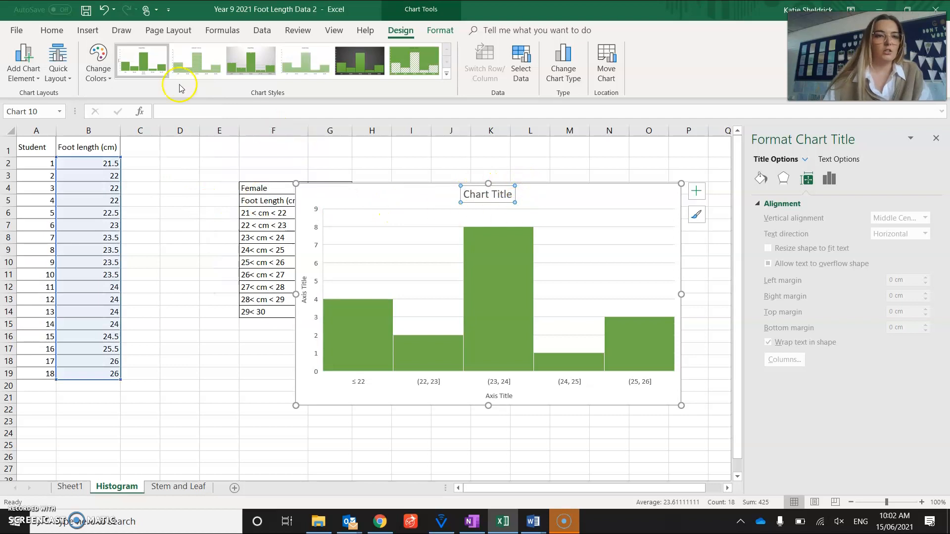
Step: Browse the Colorful and Monochromatic chart palettes, keeping the fourth Colorful palette for the histogram bars
left_click(98, 79)
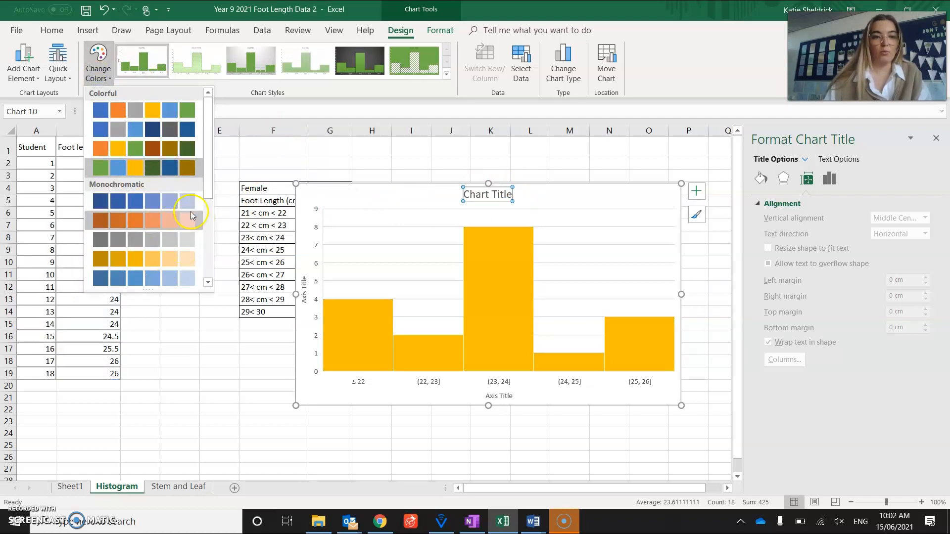
left_click_drag(210, 191, 191, 295)
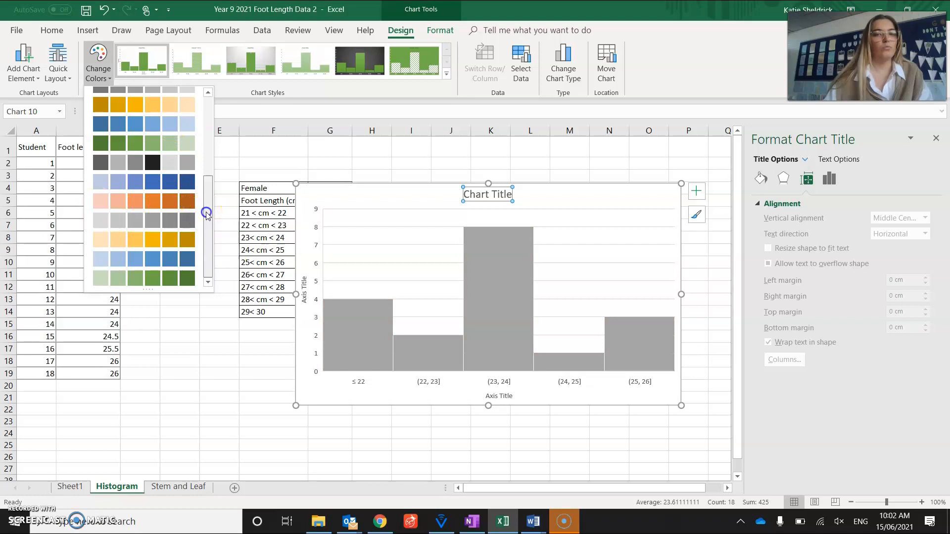
scroll(201, 210, "up", 3)
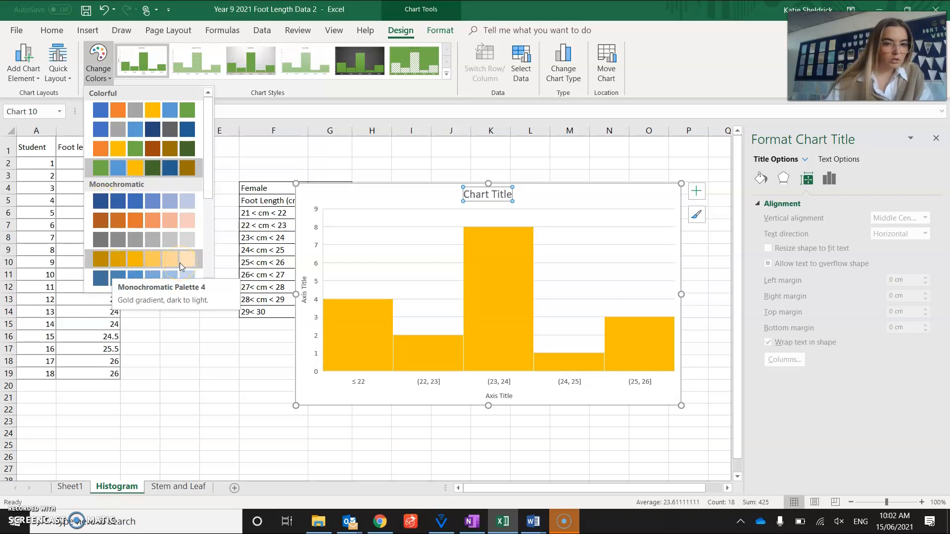
left_click(179, 210)
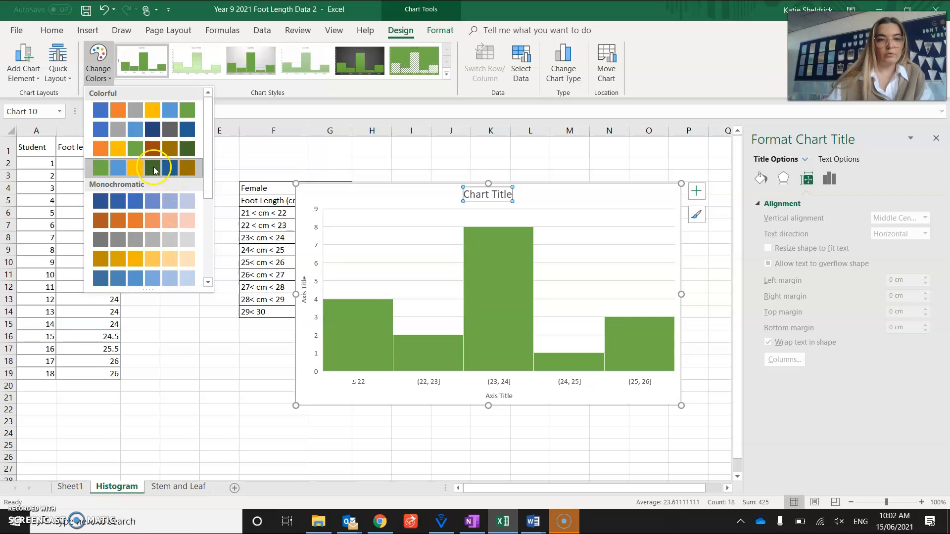
left_click(153, 169)
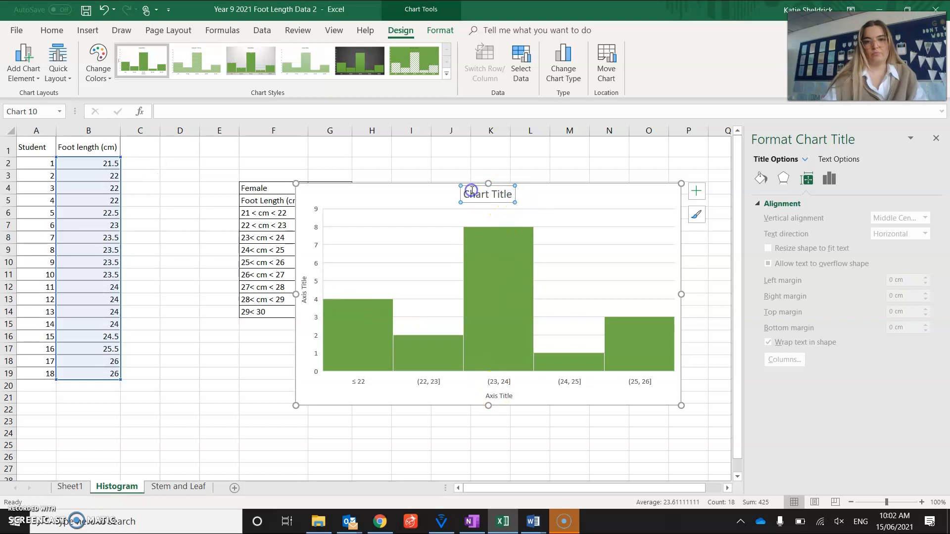
Step: Try to replace the placeholder chart title with "Female Foot Lengths", and shift the histogram slightly left on the sheet
left_click_drag(465, 197, 530, 199)
type("Femal")
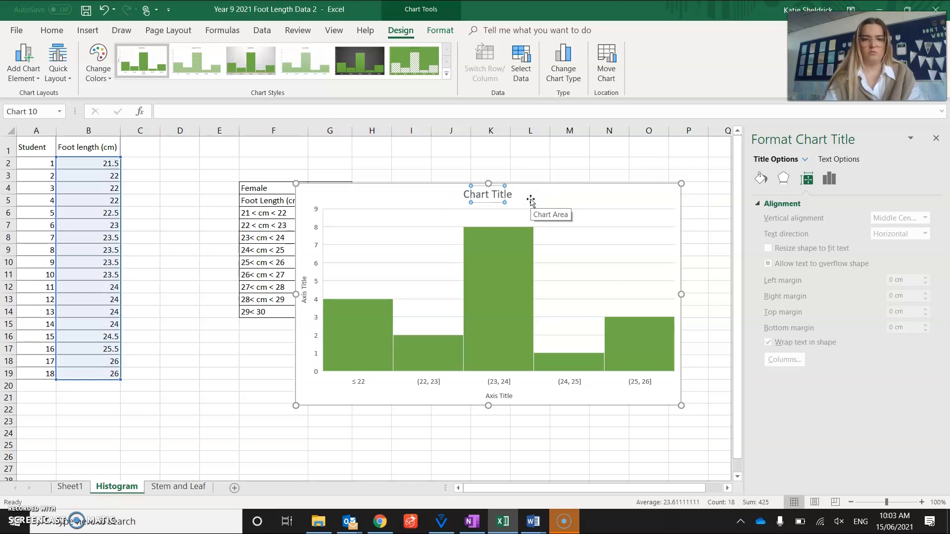
type("e Foot Length")
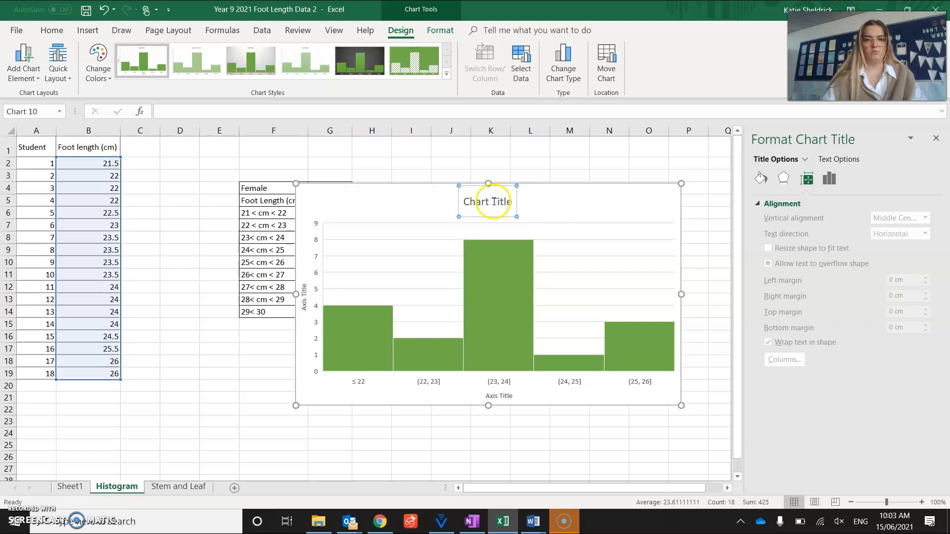
left_click(458, 221)
left_click_drag(371, 197, 338, 198)
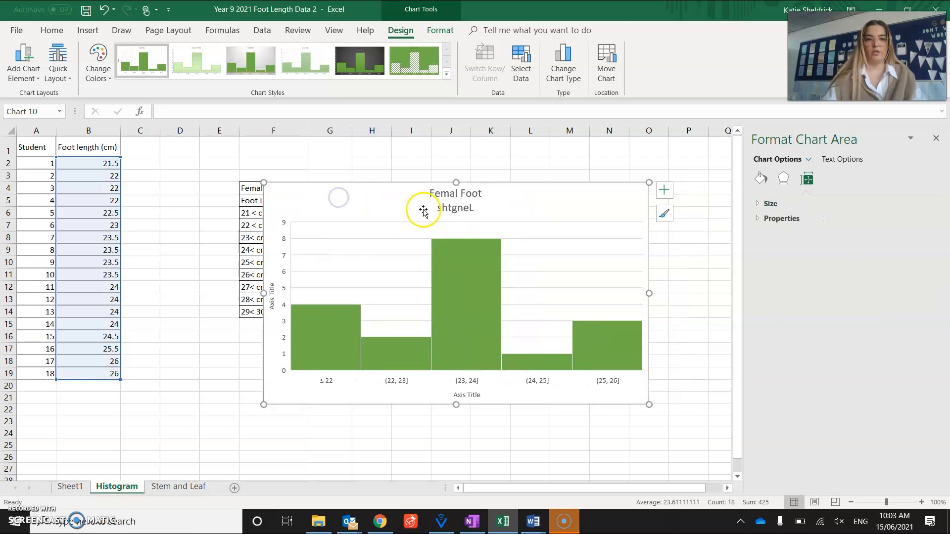
Step: Correct the misspelled words in the chart title so it reads "Female Foot lengths"
left_click(471, 207)
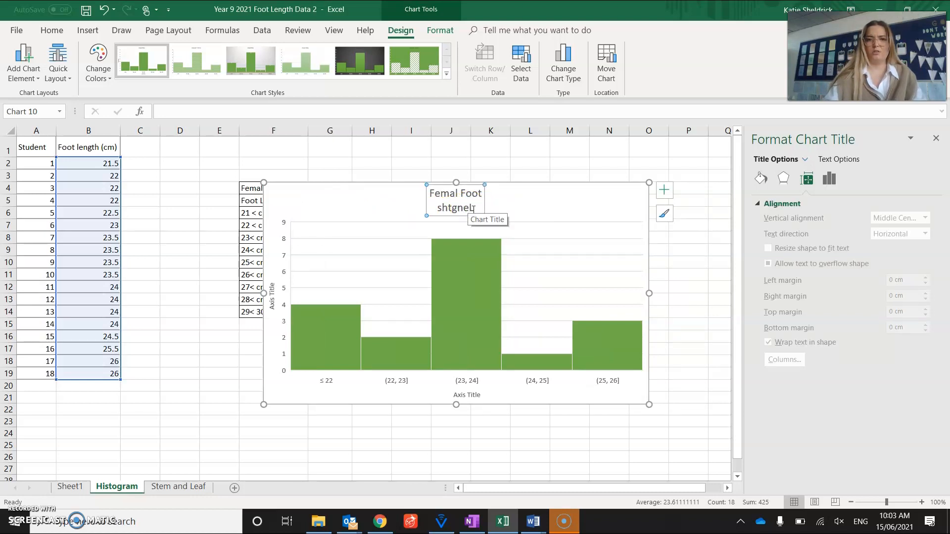
double_click(444, 208)
key("BackSpace")
type("lengths")
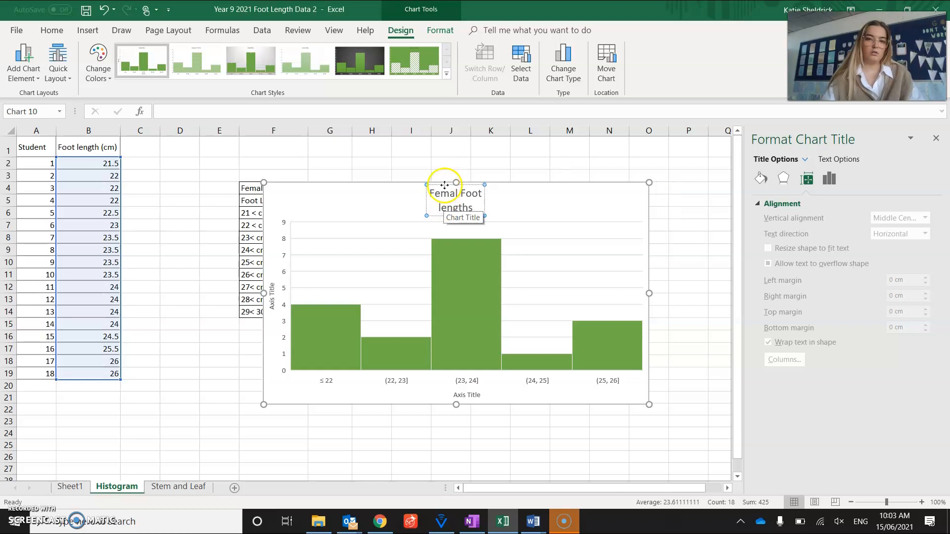
left_click(457, 194)
type("e")
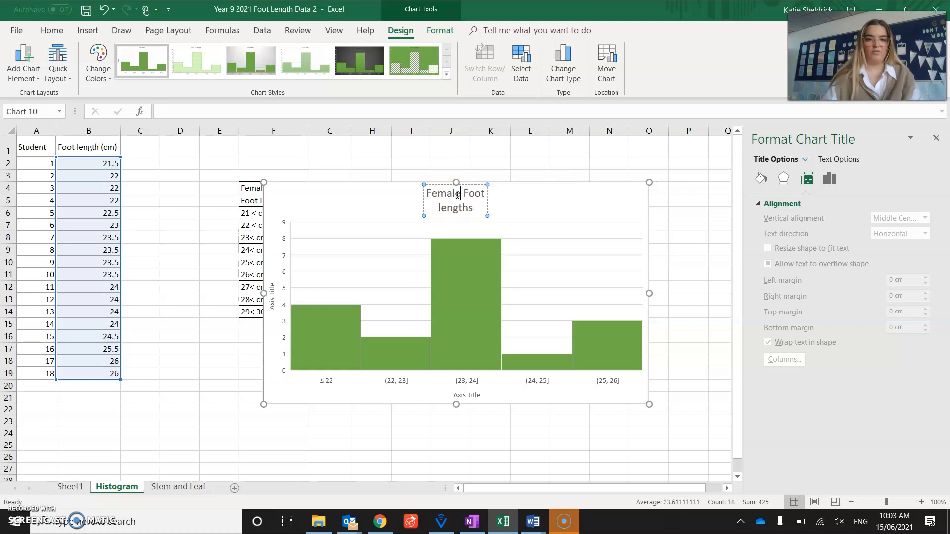
Step: Replace the horizontal axis title's placeholder text with "Foot Length (cm)"
left_click(469, 395)
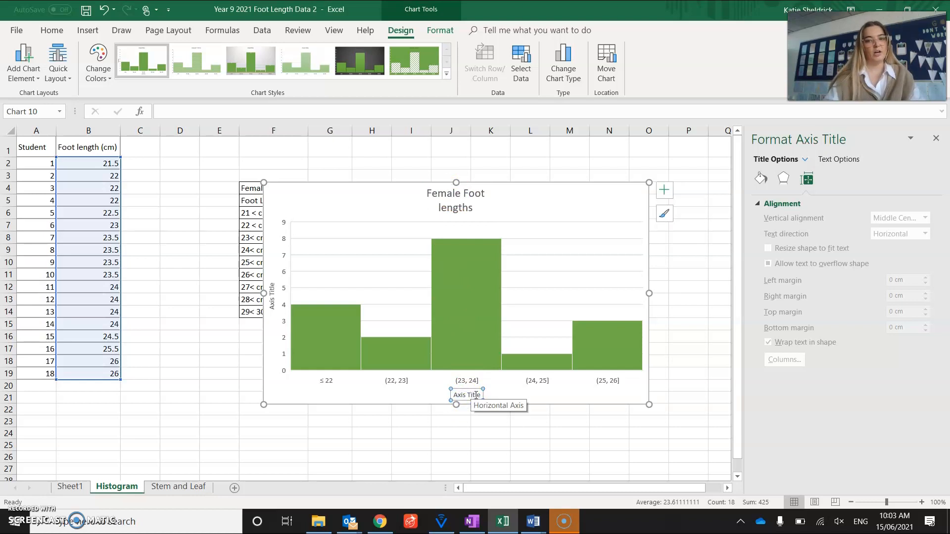
left_click(481, 397)
left_click_drag(481, 397, 441, 394)
type("Foot Length (cm)")
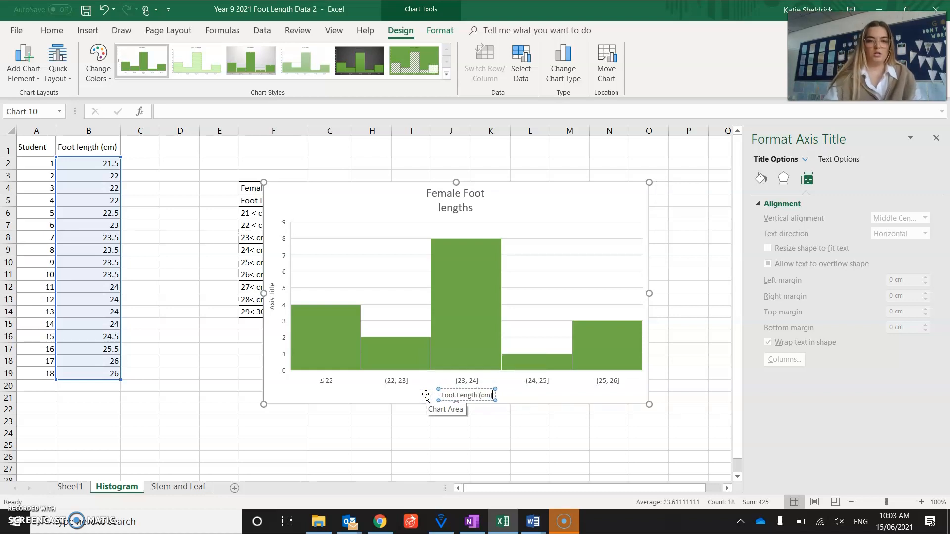
Step: Replace the vertical axis title's placeholder text with "Frequency"
left_click(272, 311)
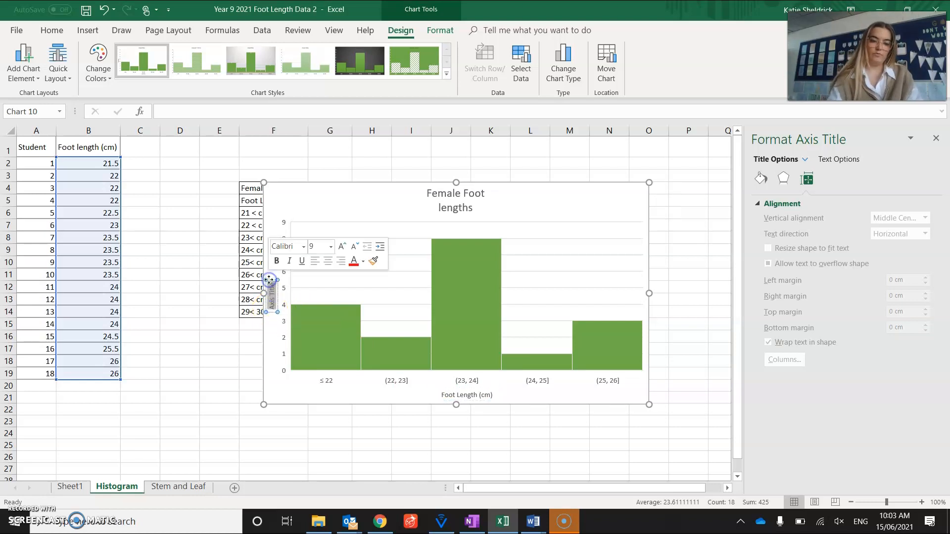
key("BackSpace")
type("Frequ")
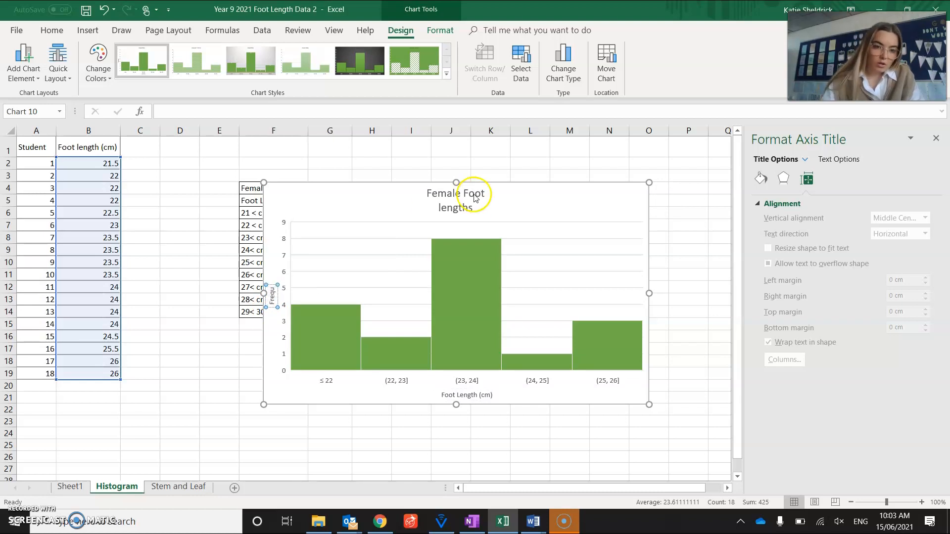
type("ency")
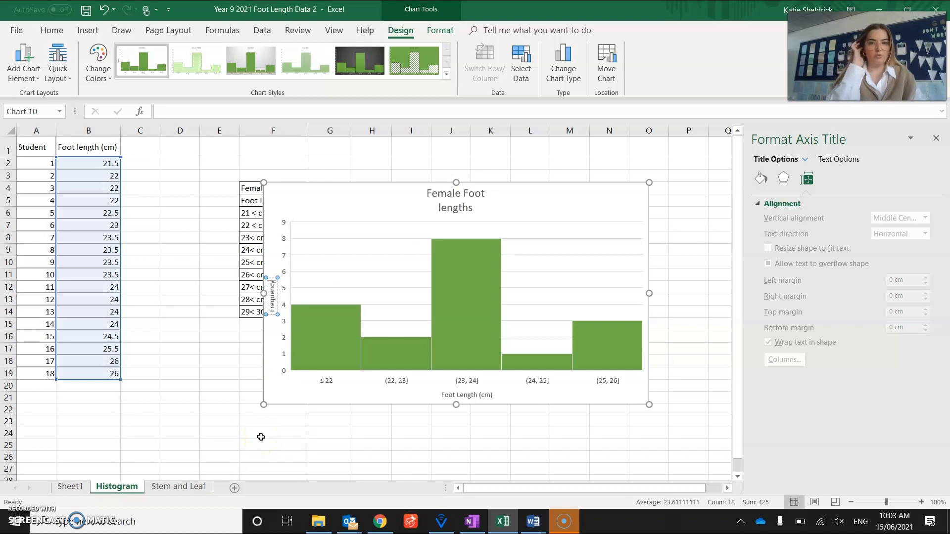
Step: Put the chart title on a single line and capitalize its last word to read "Female Foot Lengths"
left_click(484, 192)
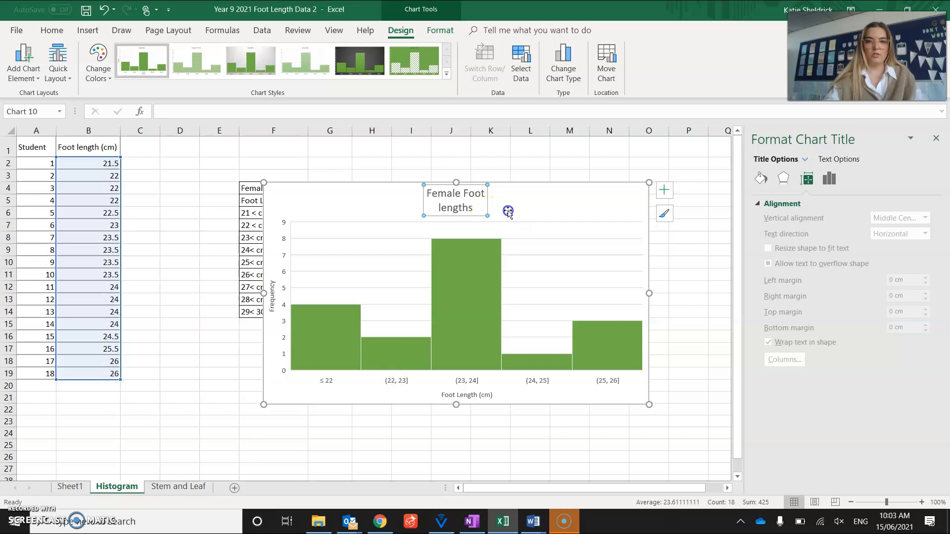
left_click(488, 198)
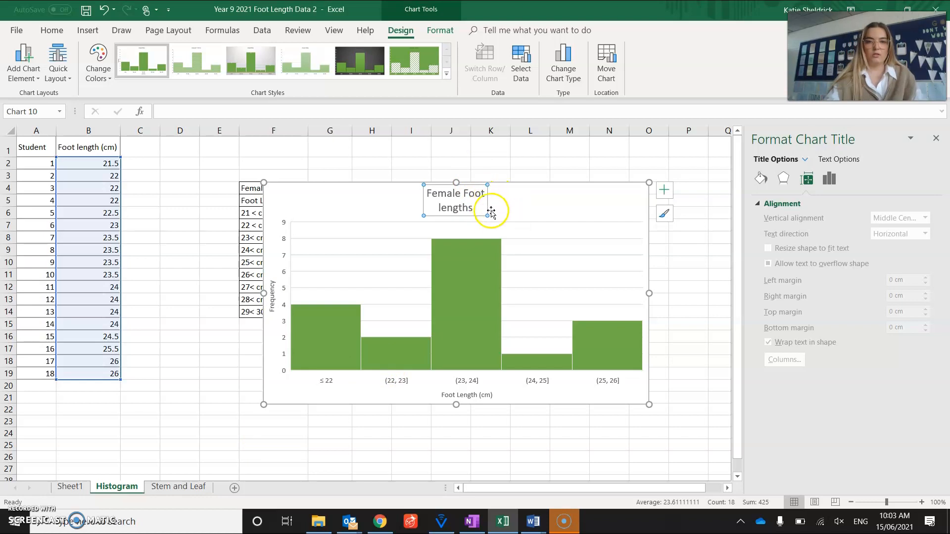
left_click(493, 214)
left_click(504, 201)
left_click(480, 195)
left_click(443, 203)
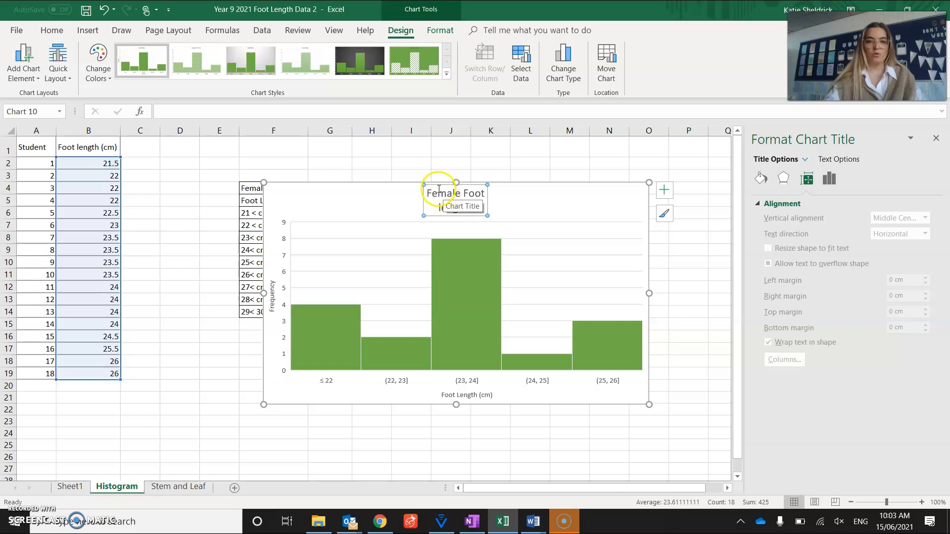
left_click(459, 192)
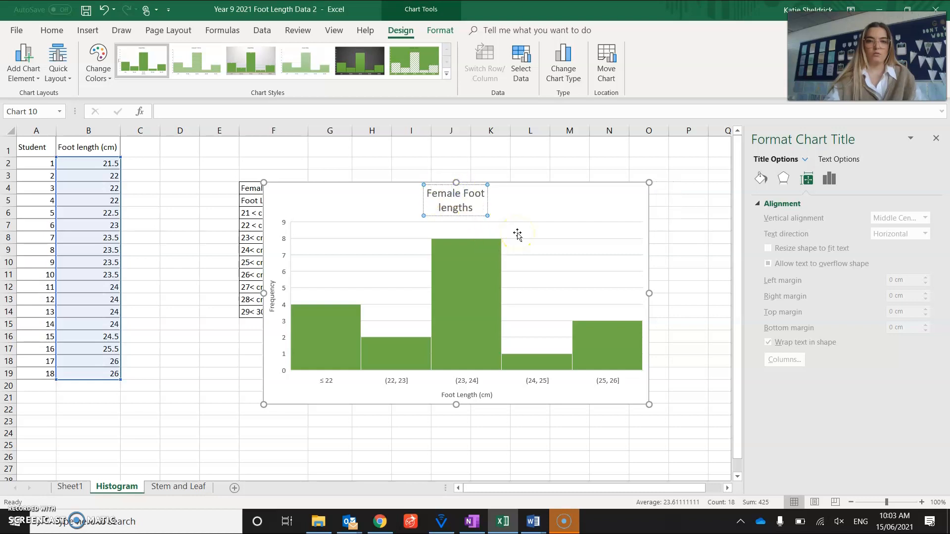
key("End")
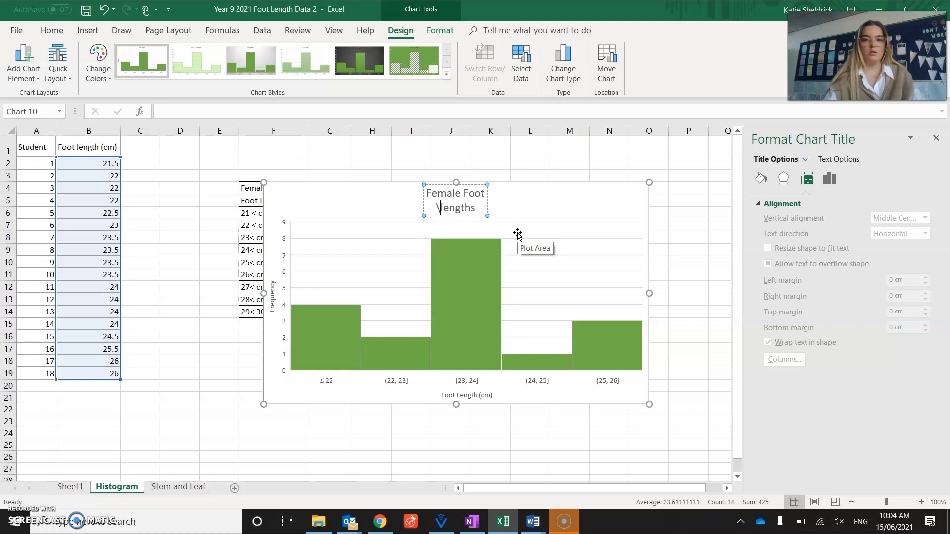
key("BackSpace")
key("Delete")
type("L")
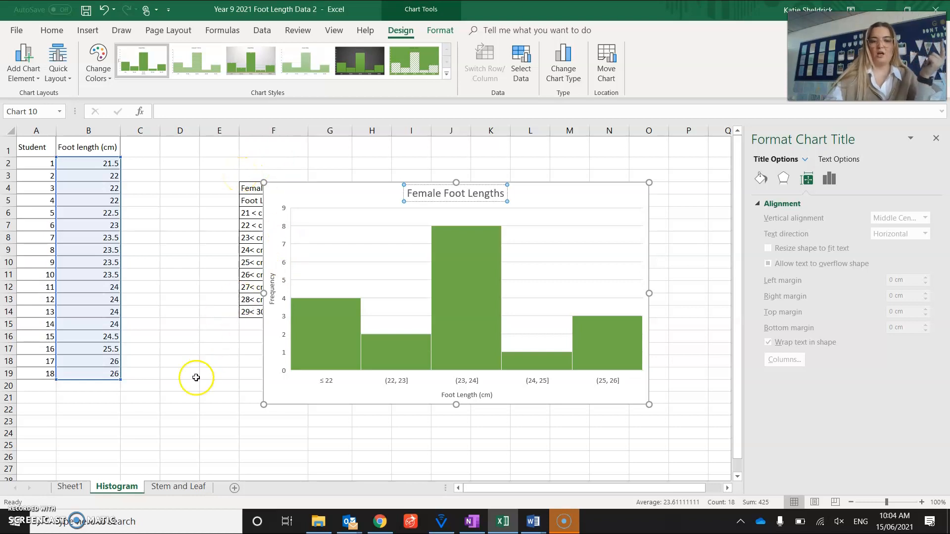
left_click(400, 382)
right_click(401, 383)
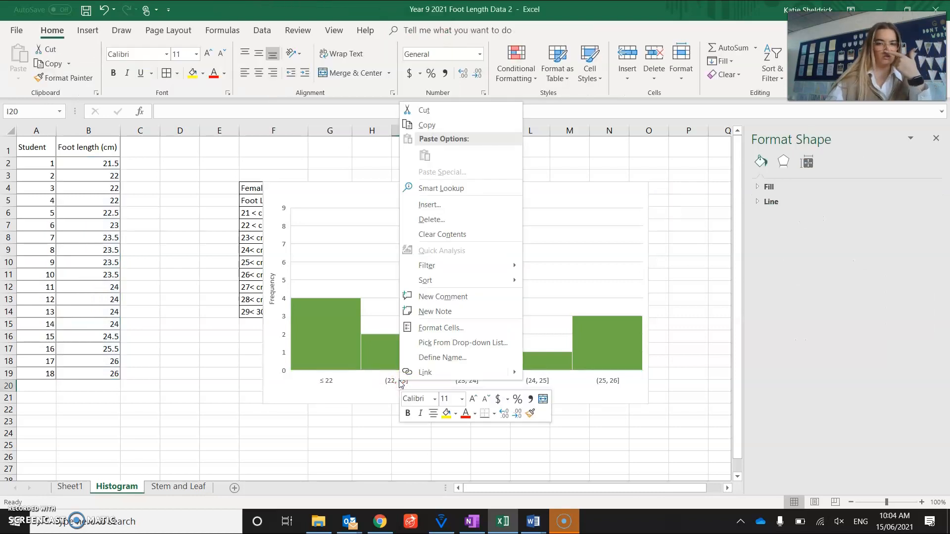
left_click(492, 200)
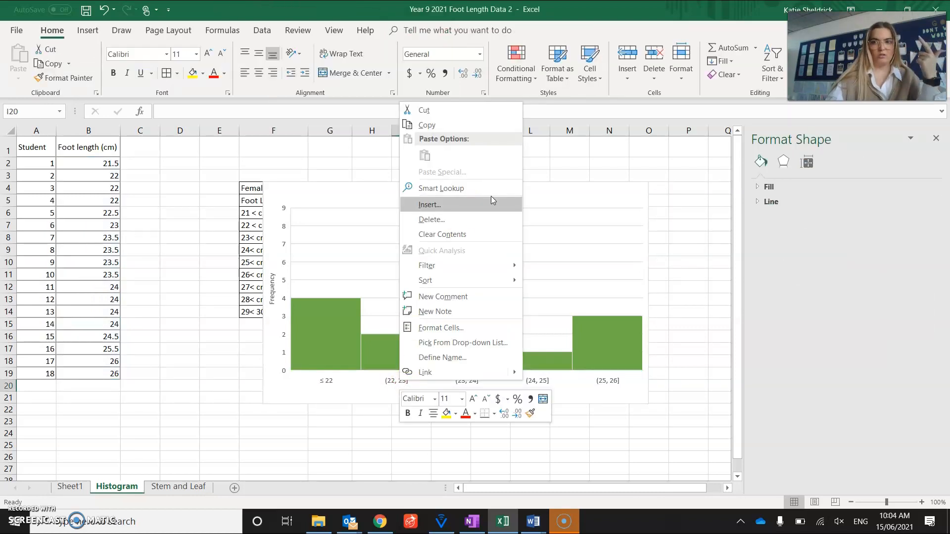
left_click(385, 381)
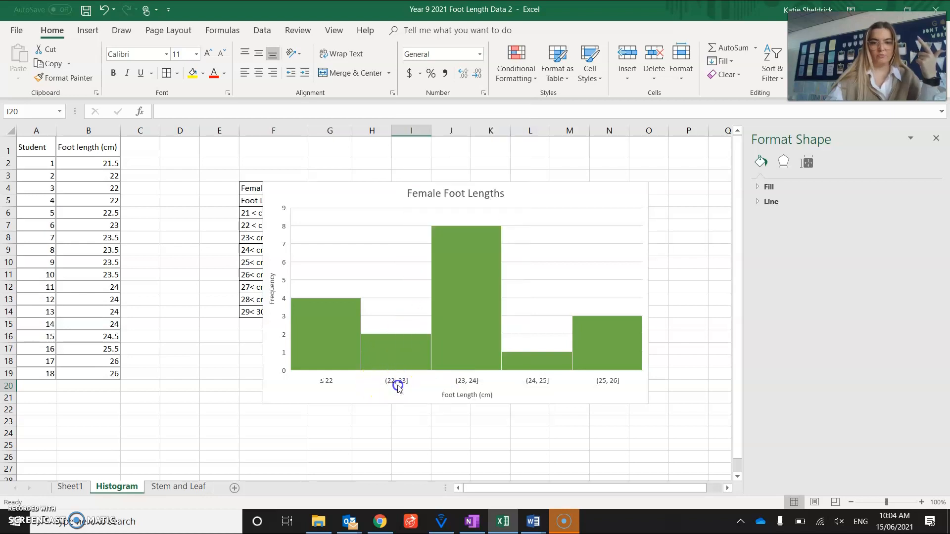
Step: Set the bin width of the histogram's horizontal axis to 1.5
left_click(399, 387)
double_click(909, 267)
type("1.5")
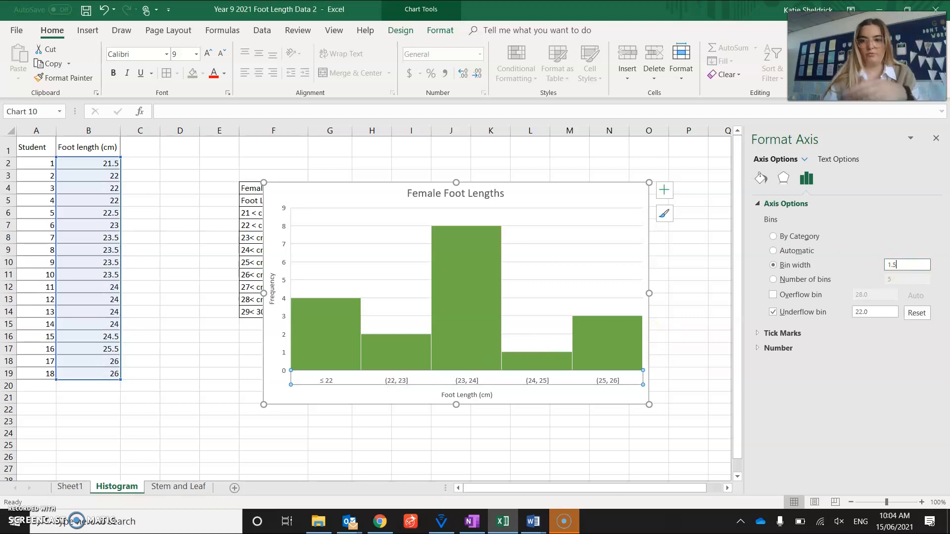
key("Return")
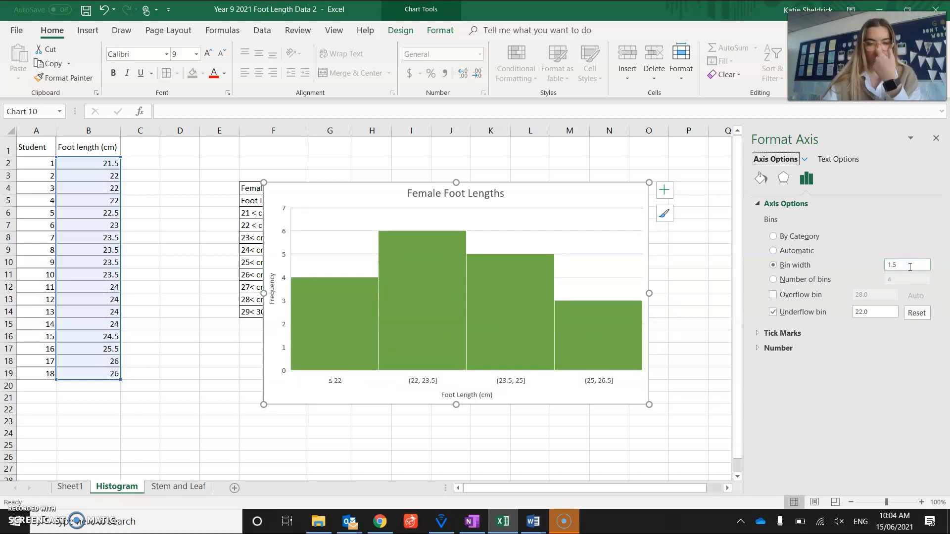